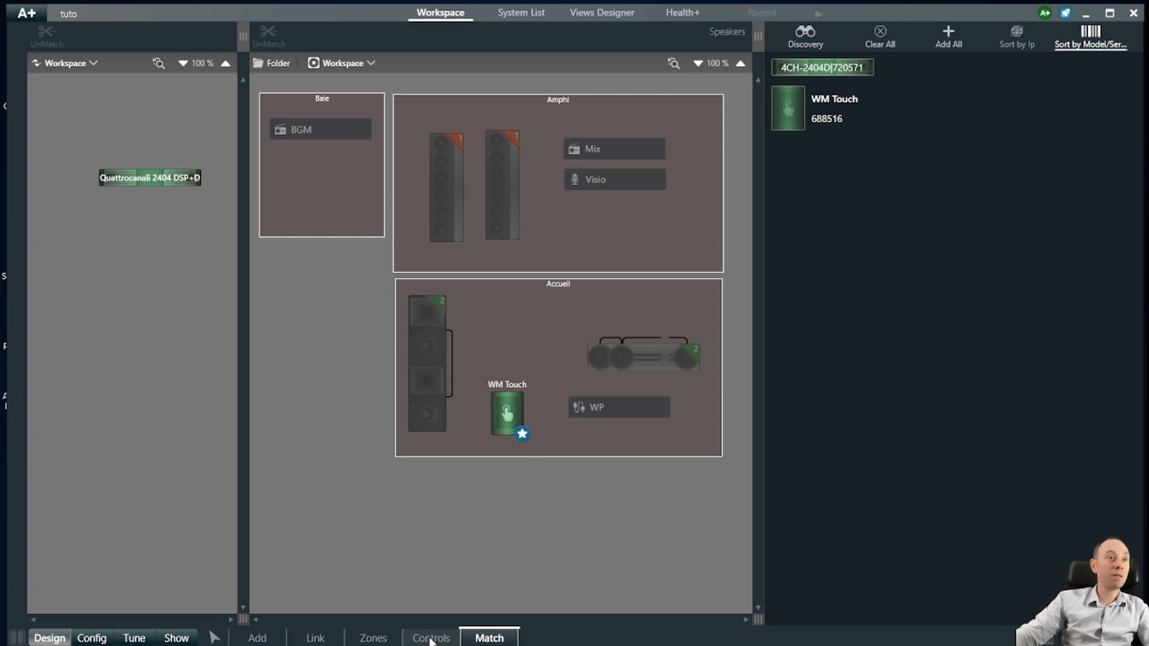
- Switch to the Controls layout, add a trial PC Views Host, then delete it after confirming
left_click(430, 638)
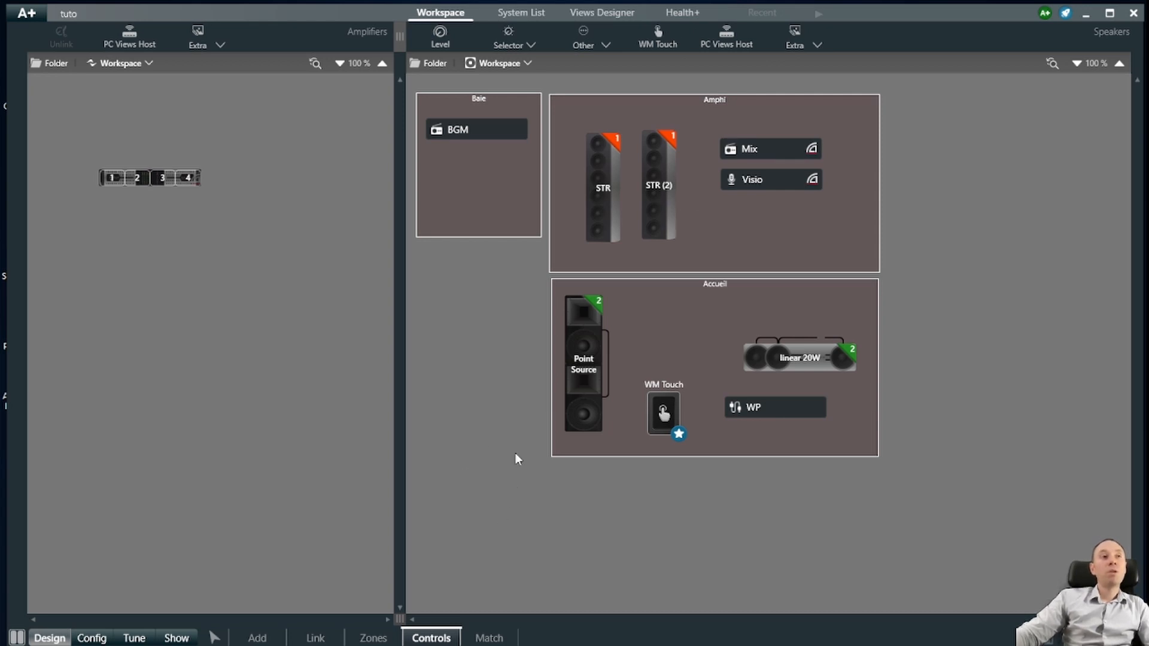
left_click_drag(447, 288, 458, 307)
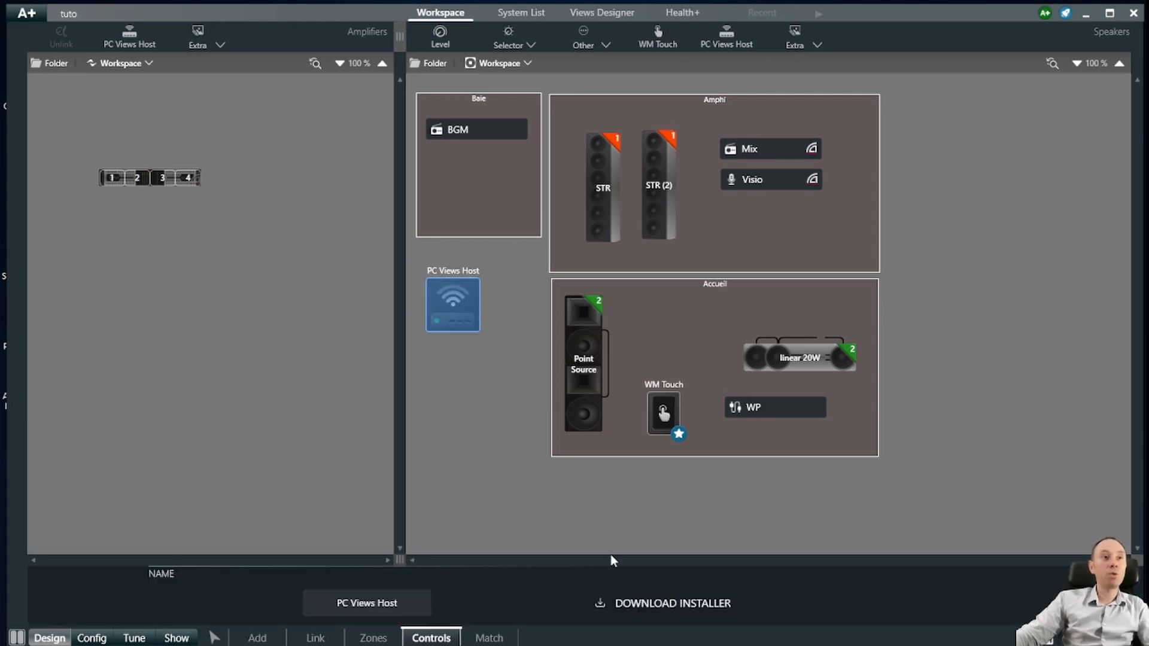
left_click(485, 465)
left_click(458, 301)
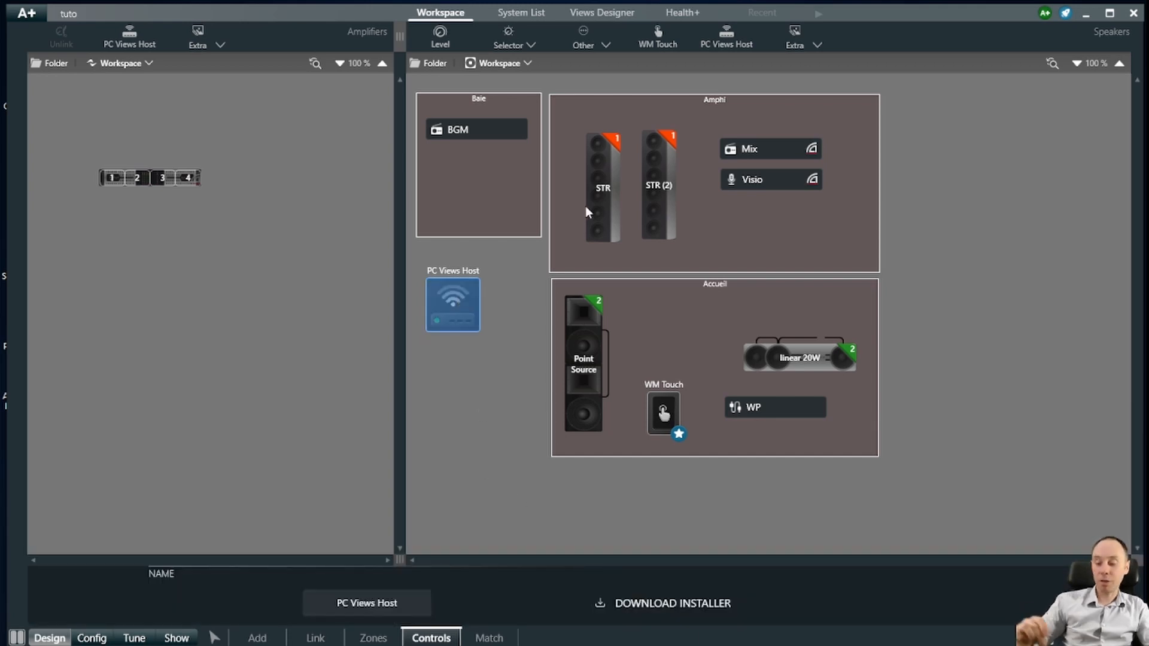
key("Delete")
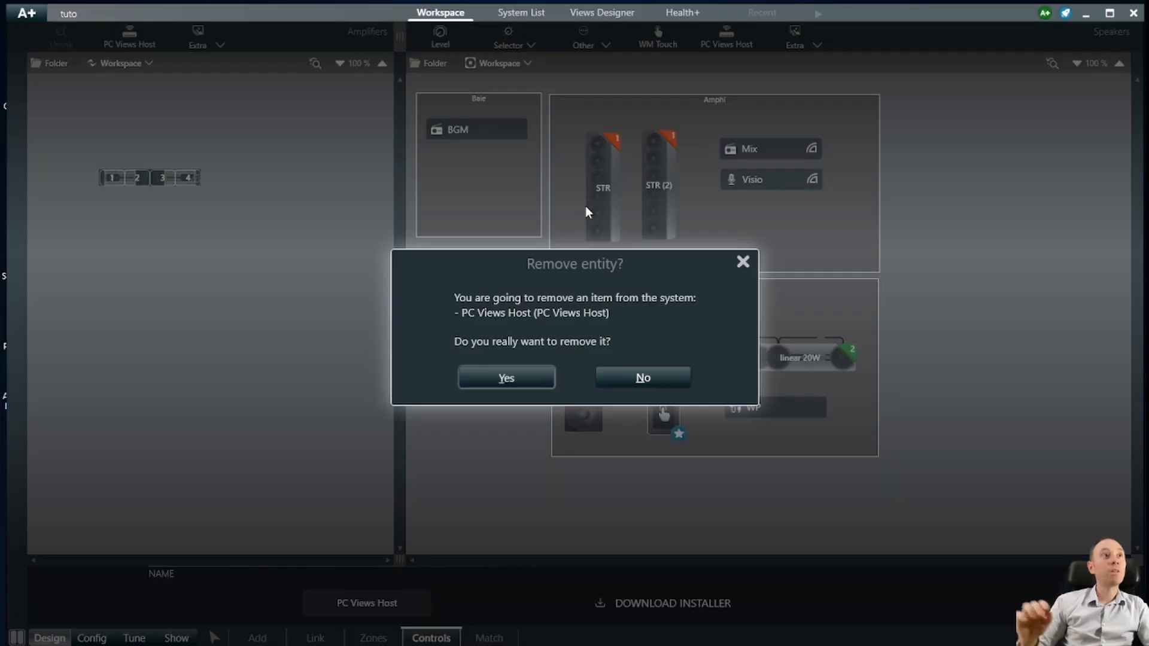
left_click(499, 373)
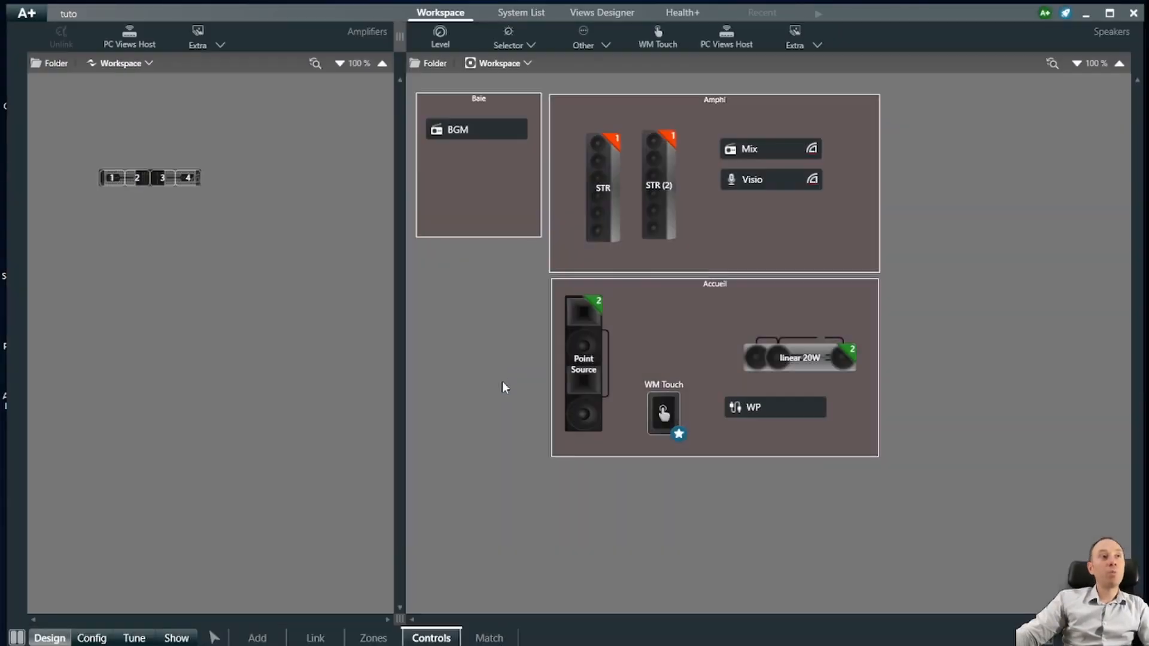
- Return to the Match layout and open the Views Designer on its App views page
left_click(495, 636)
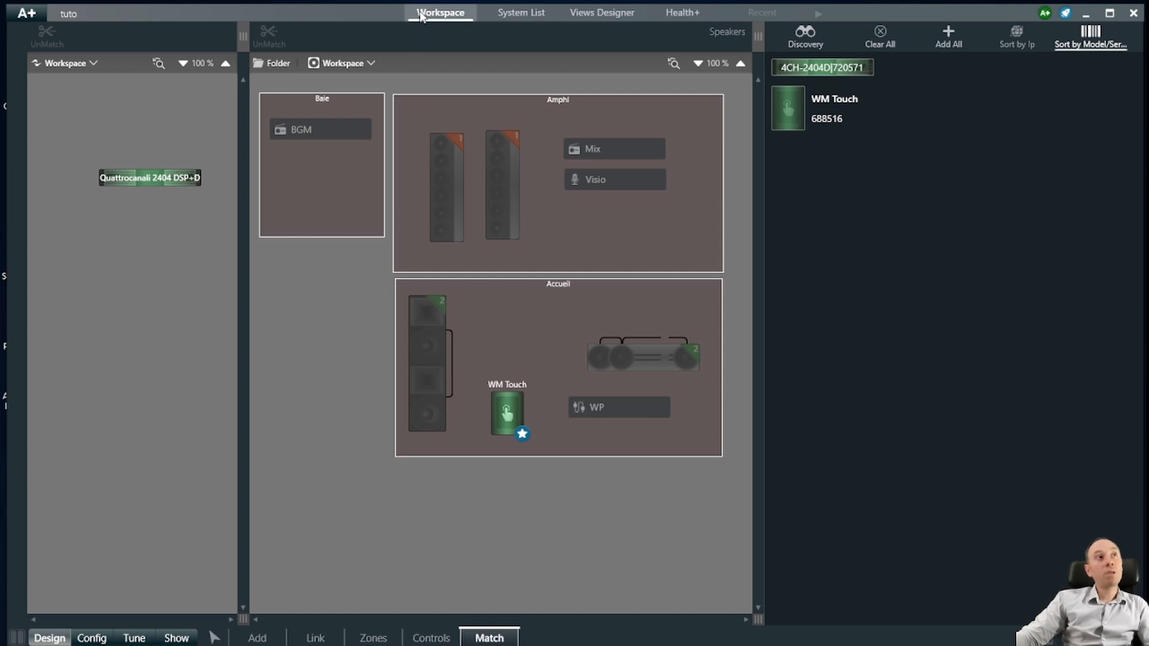
left_click(602, 14)
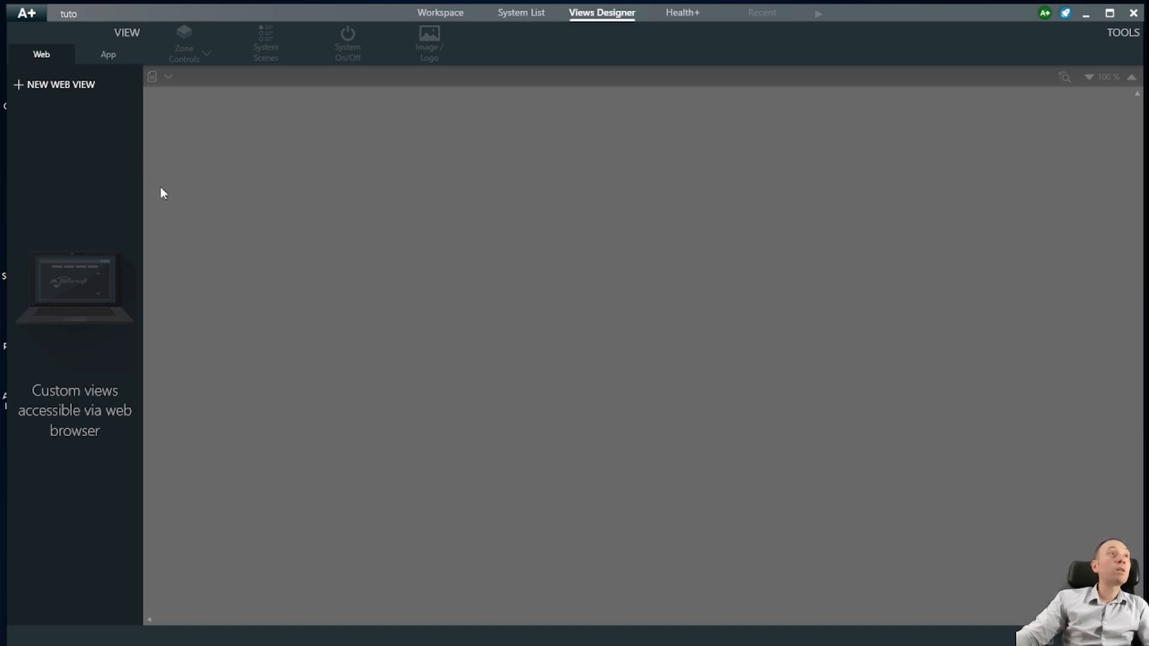
left_click(108, 58)
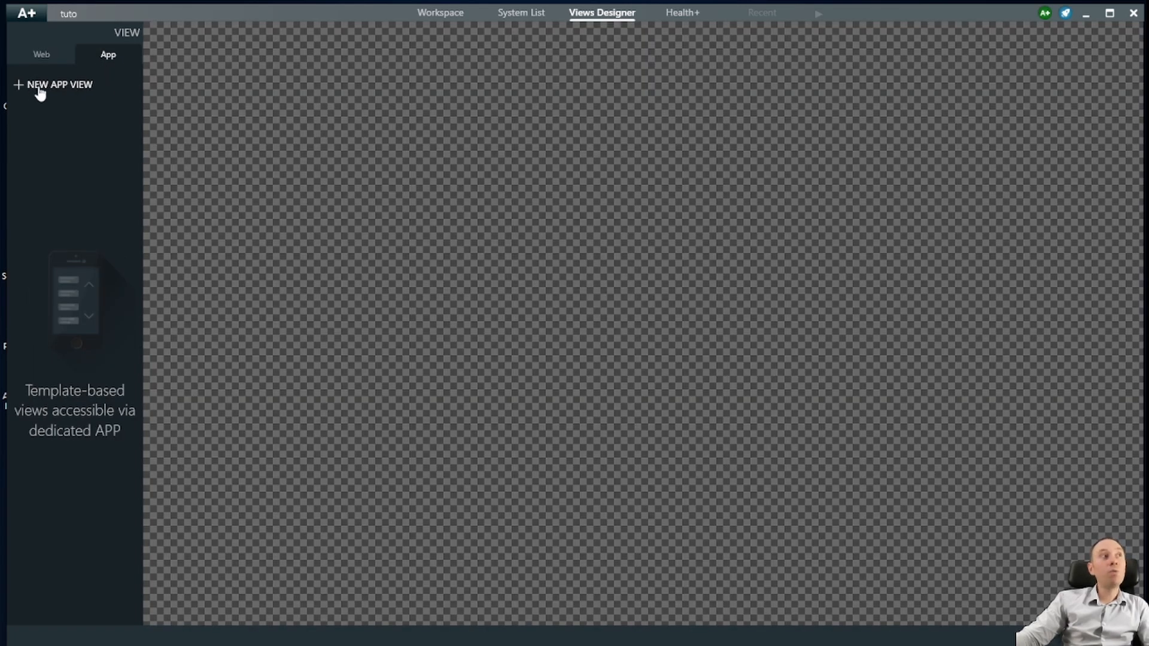
- Create a new app view and name it Amphi
left_click(70, 91)
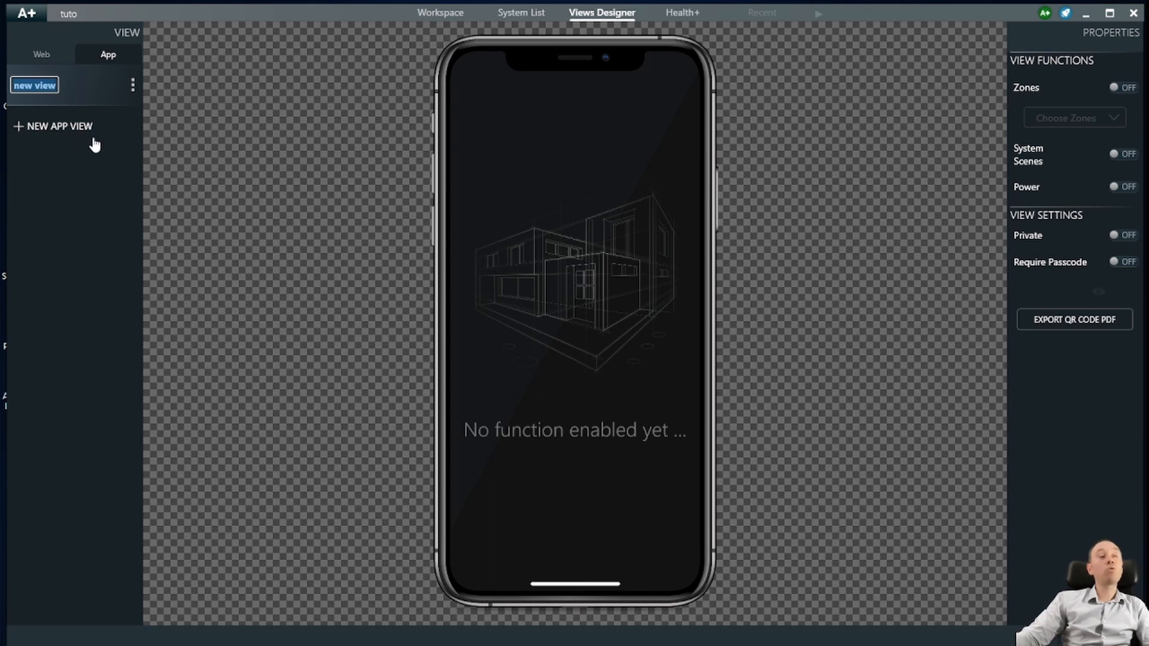
type("Amphi")
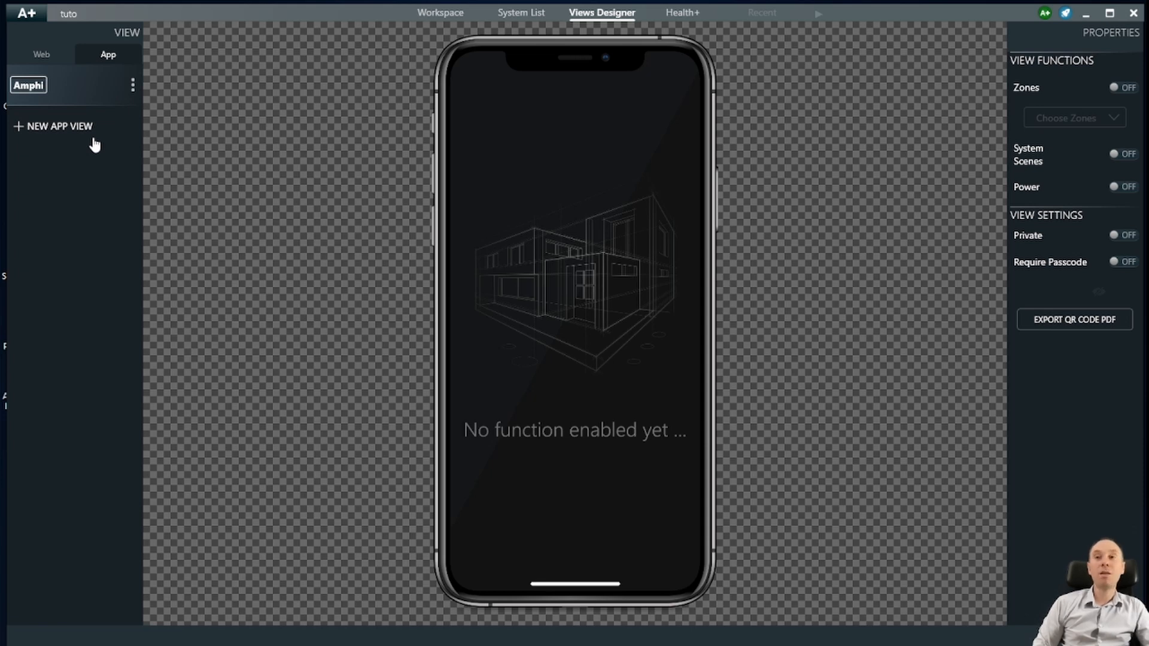
left_click(87, 150)
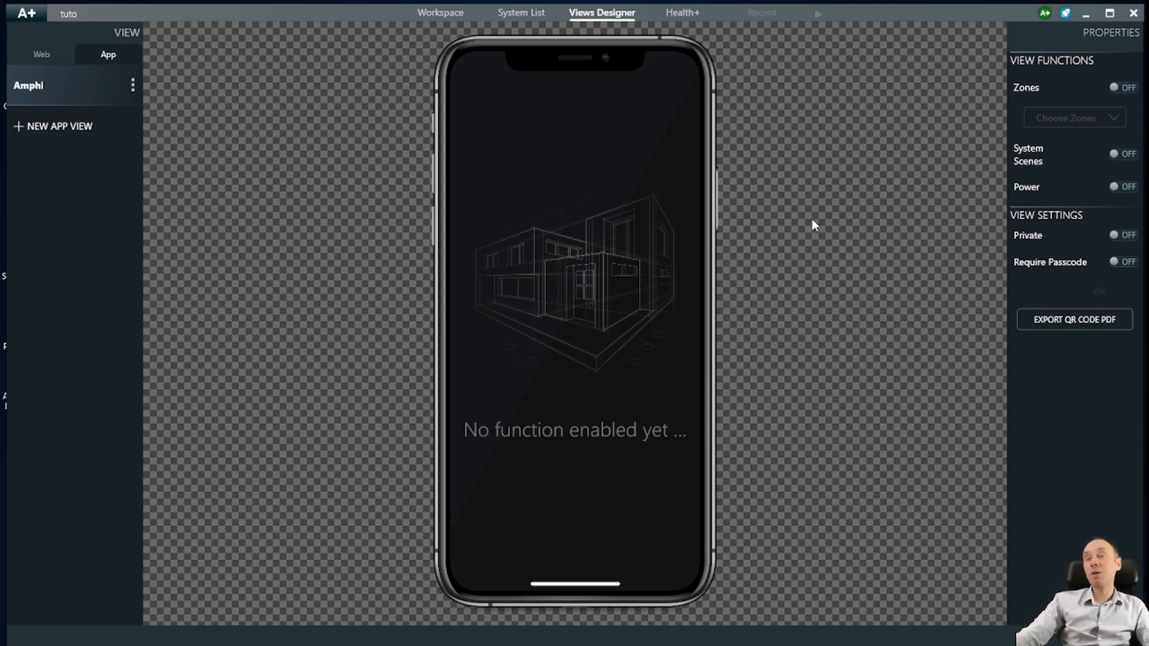
- Enable Zones on the Amphi view with the Amphi zone; System Scenes toggled on, then off
left_click(1122, 89)
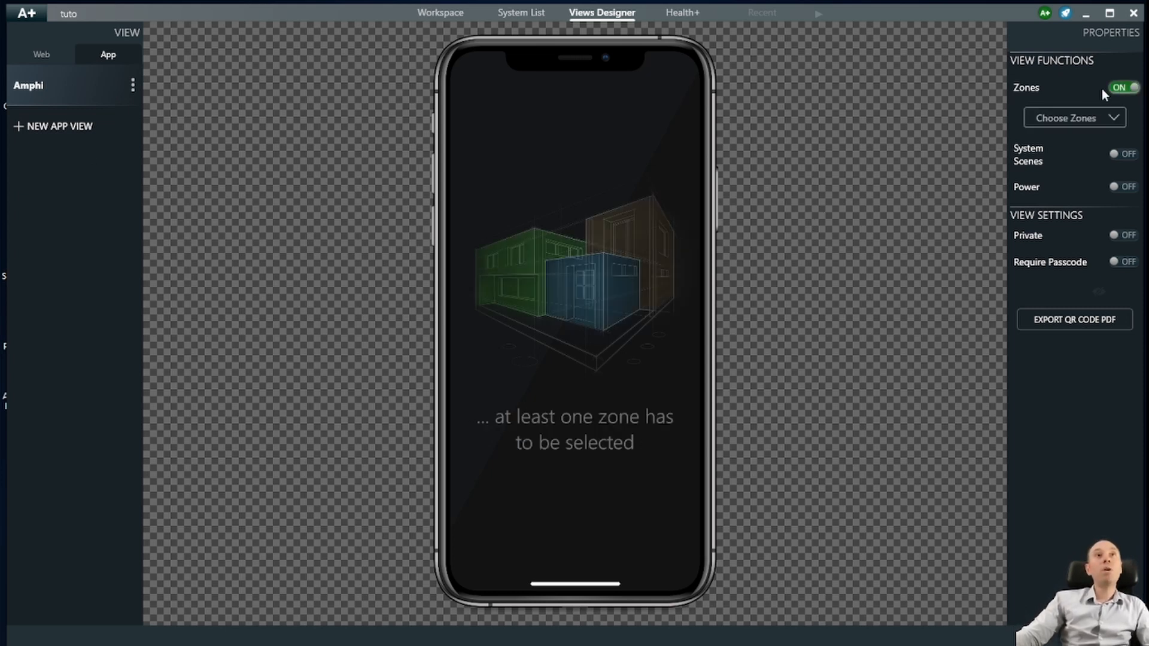
left_click(1091, 122)
left_click(1021, 234)
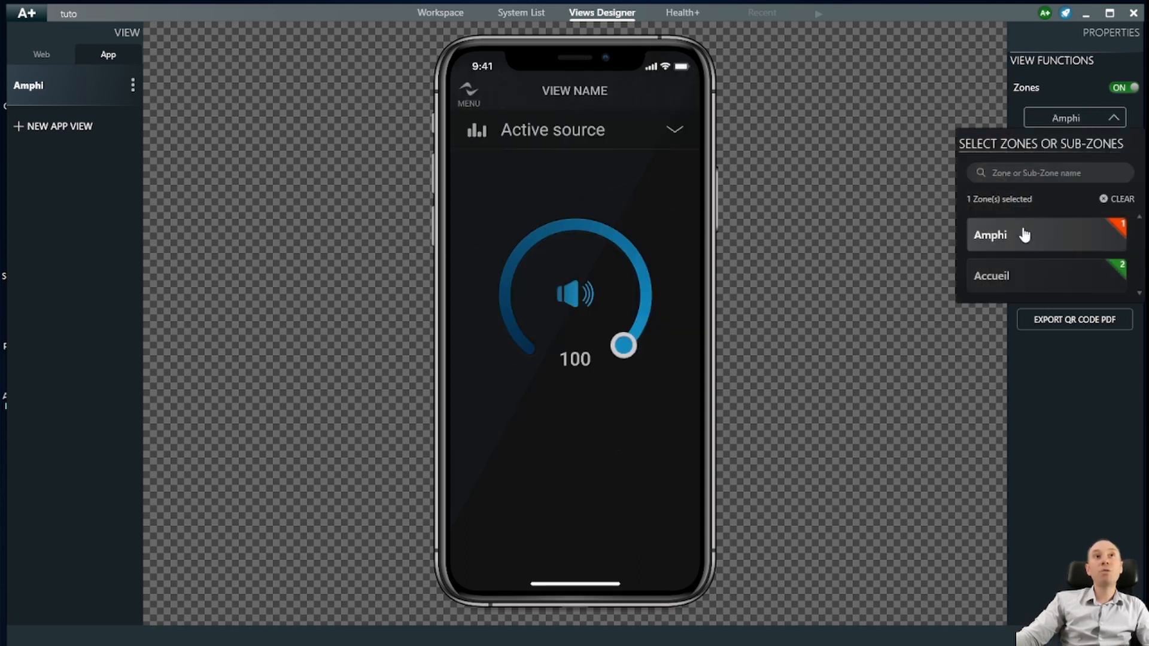
left_click(901, 239)
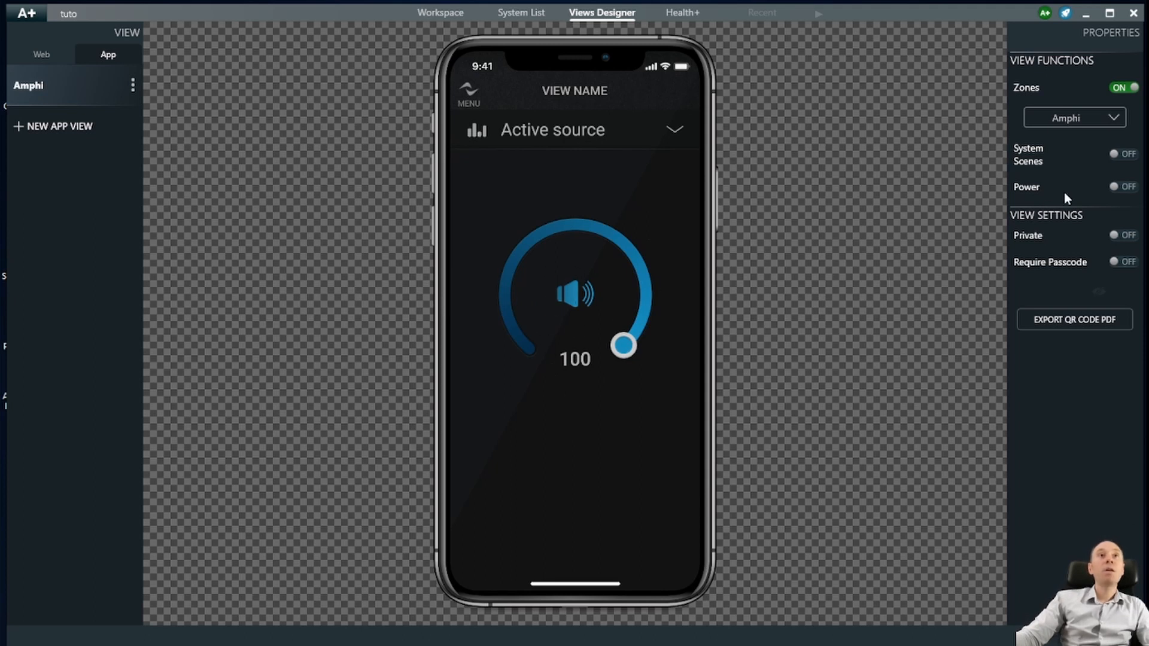
left_click(1118, 155)
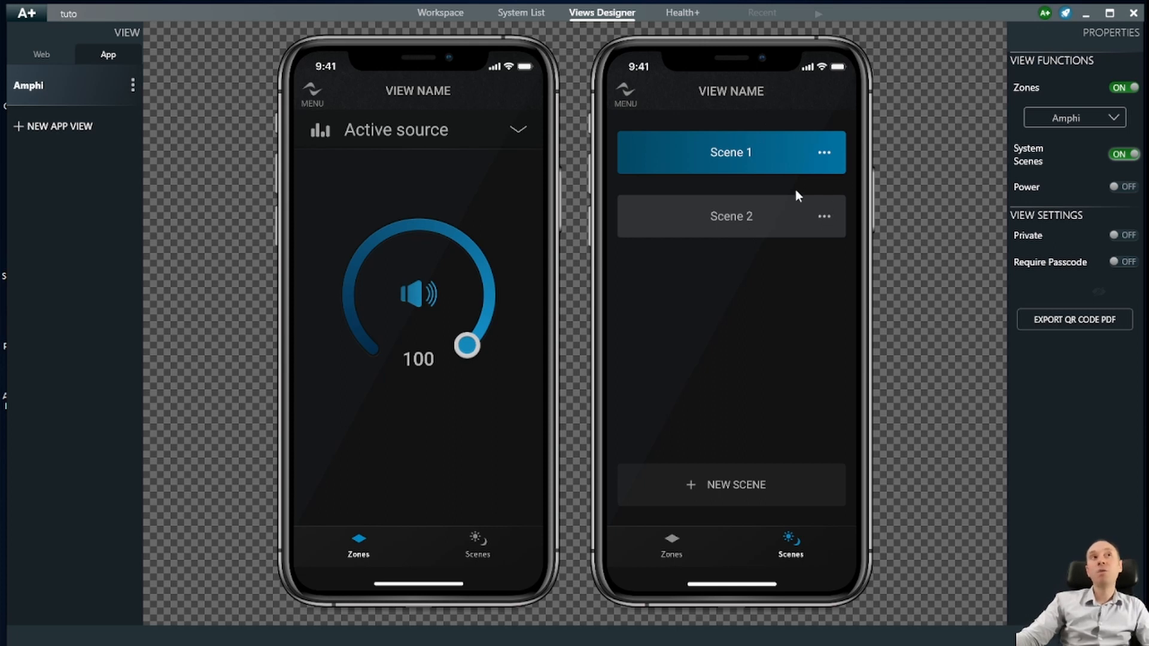
left_click(1113, 155)
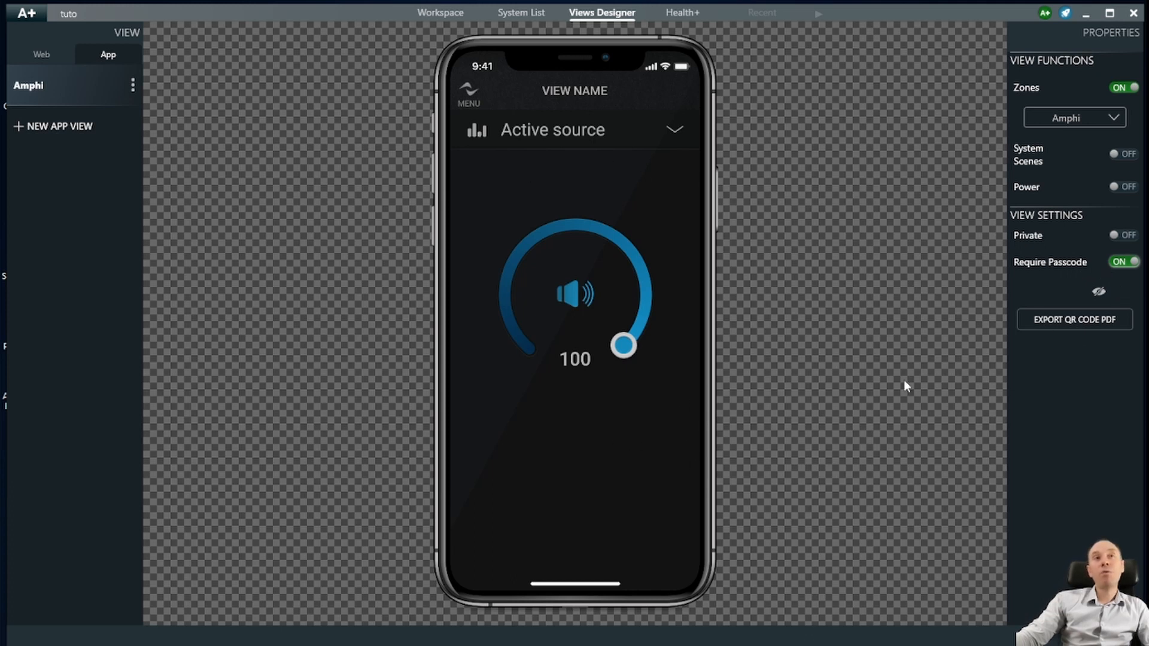
- Make the Amphi app view Private and enter a four-digit access passcode
left_click(1133, 263)
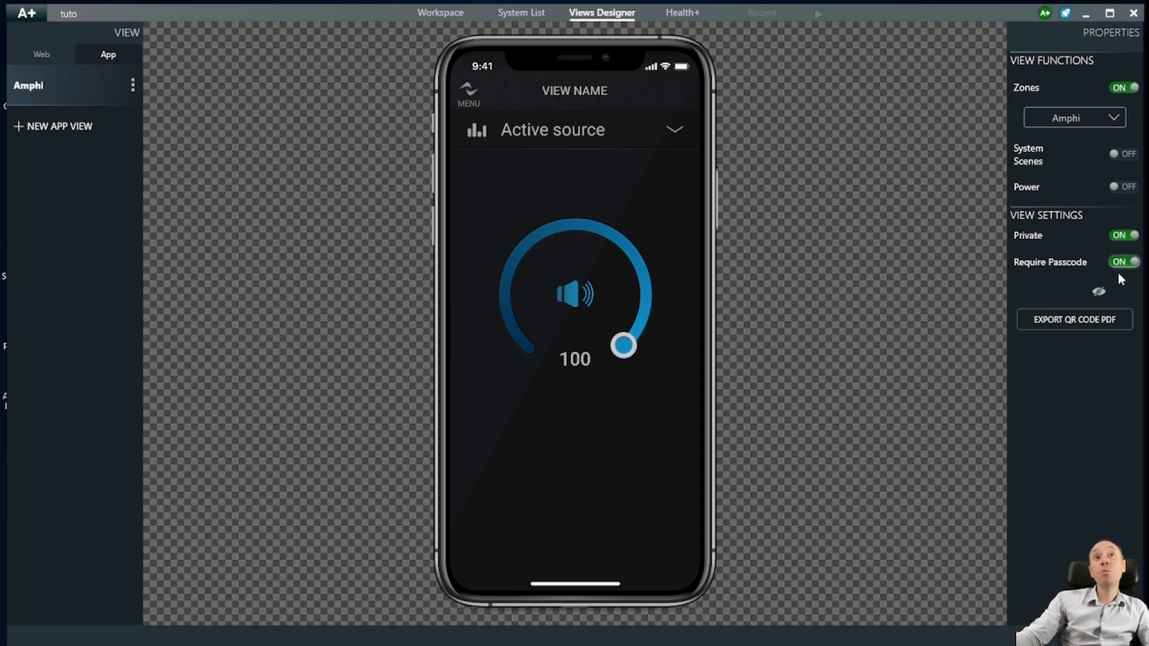
left_click(1061, 291)
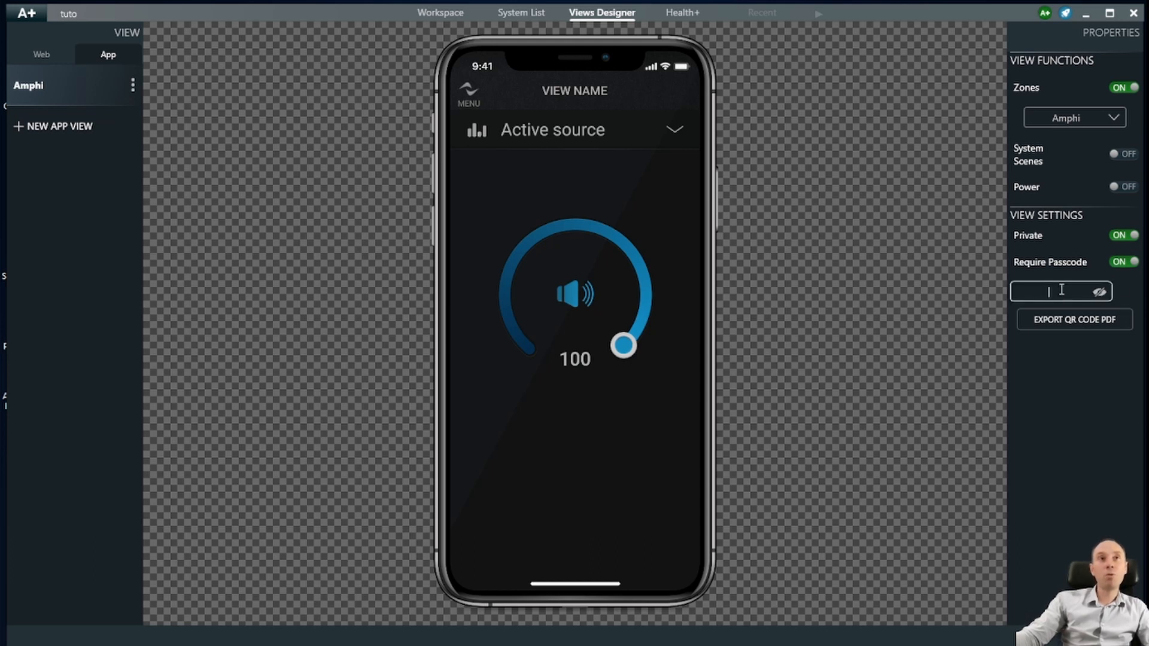
type("1234")
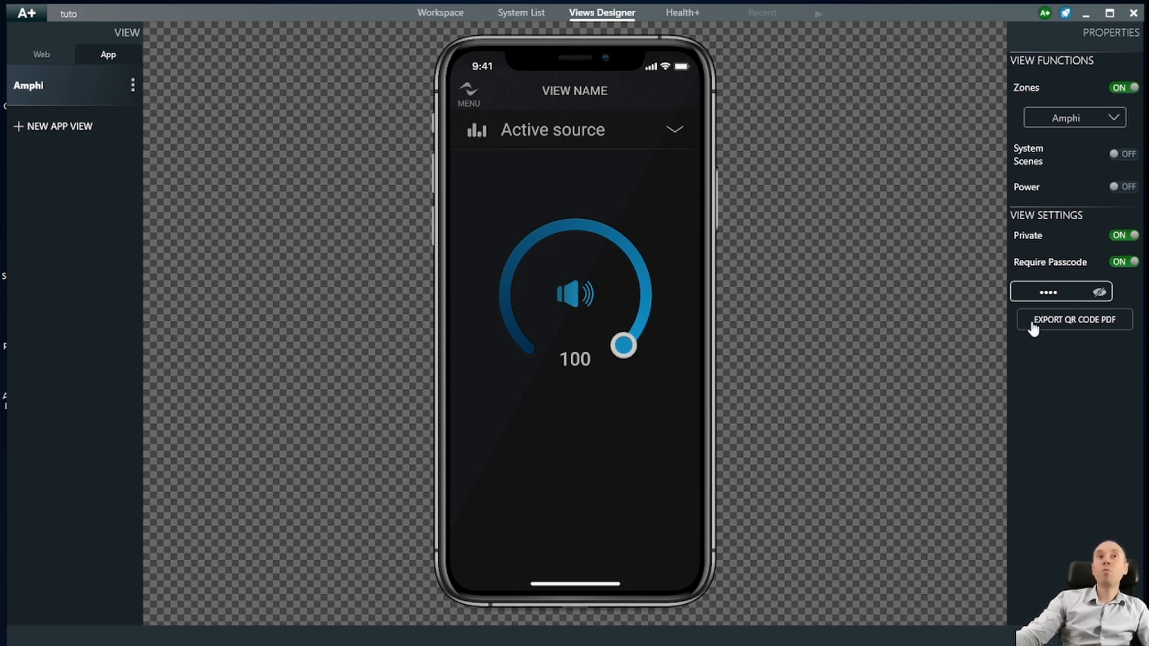
left_click(1099, 326)
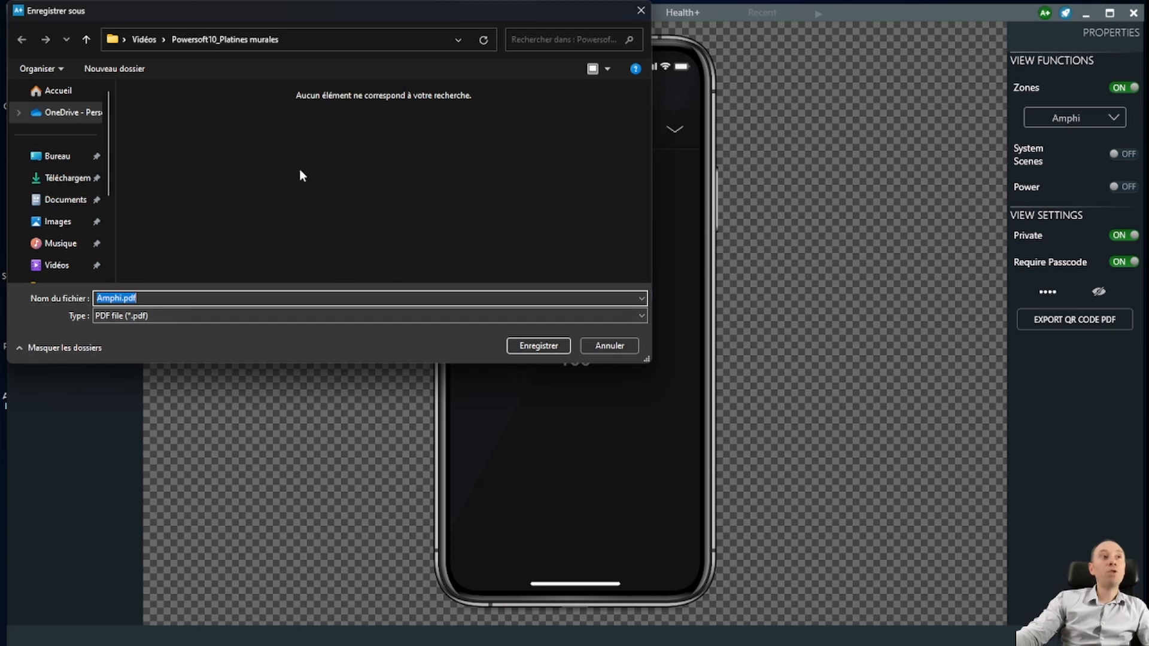
left_click(610, 346)
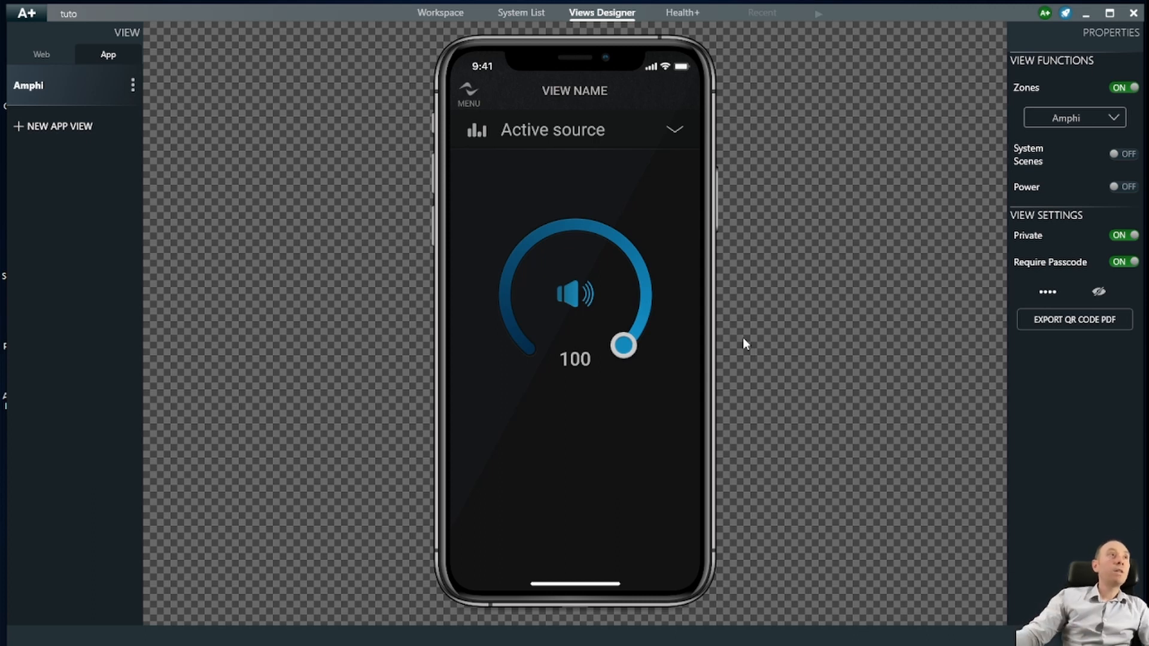
left_click(52, 128)
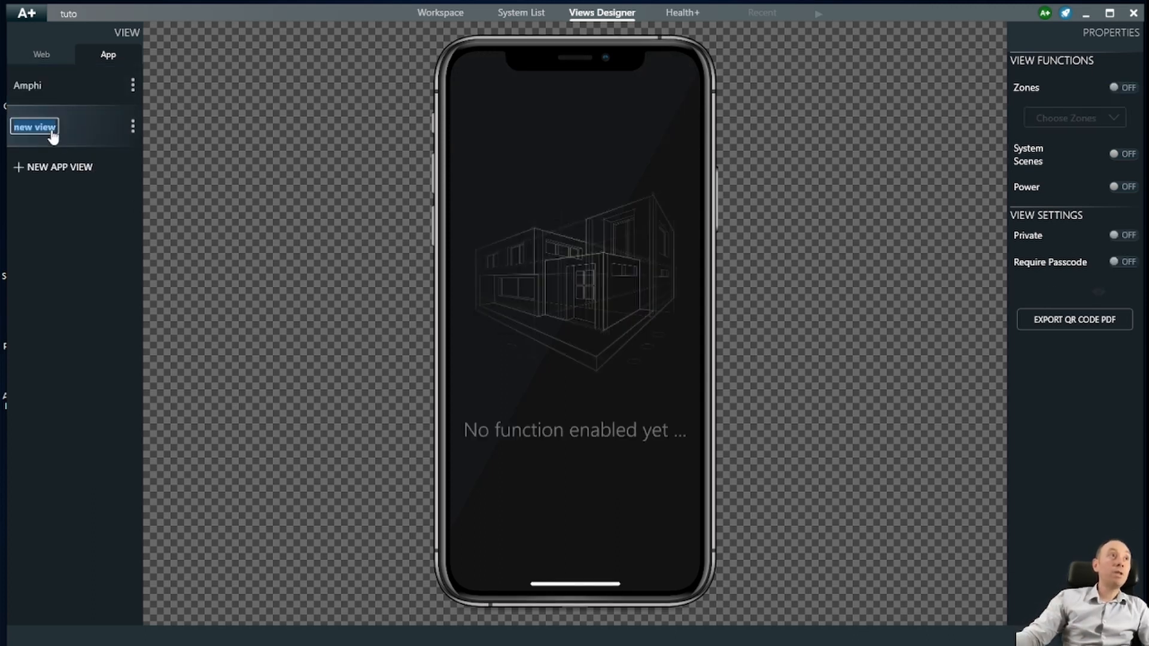
- Name the second app view Accueil
type("Accueil")
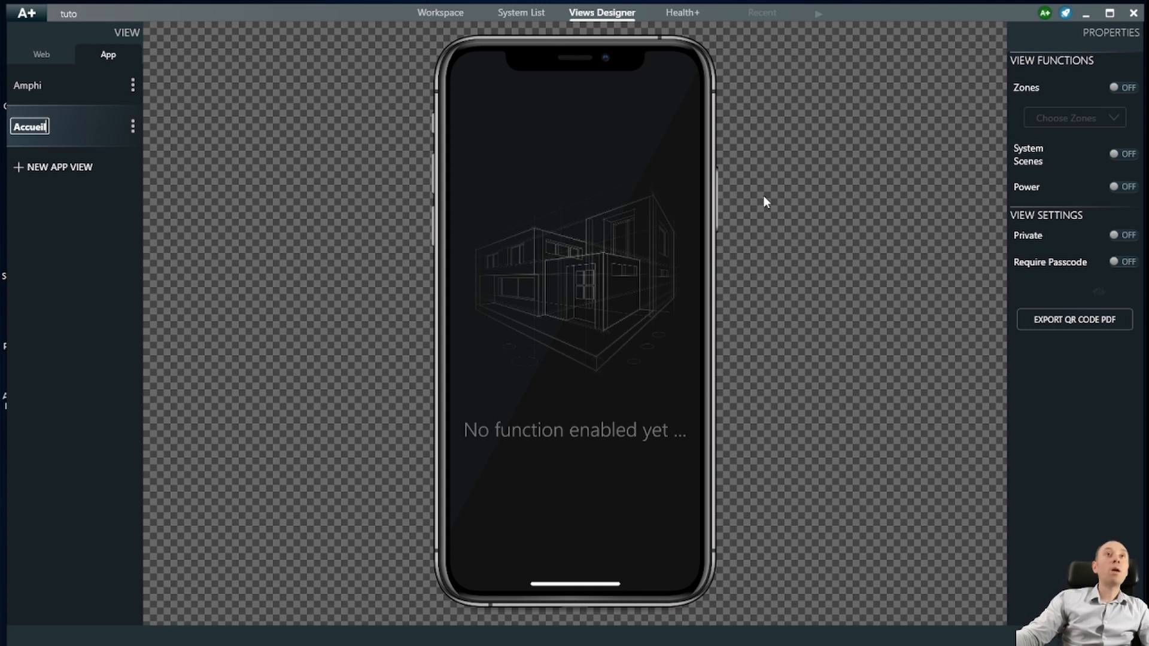
- Give the Accueil view zone control of the Accueil zone, then create a third app view
left_click(1125, 88)
left_click(1104, 120)
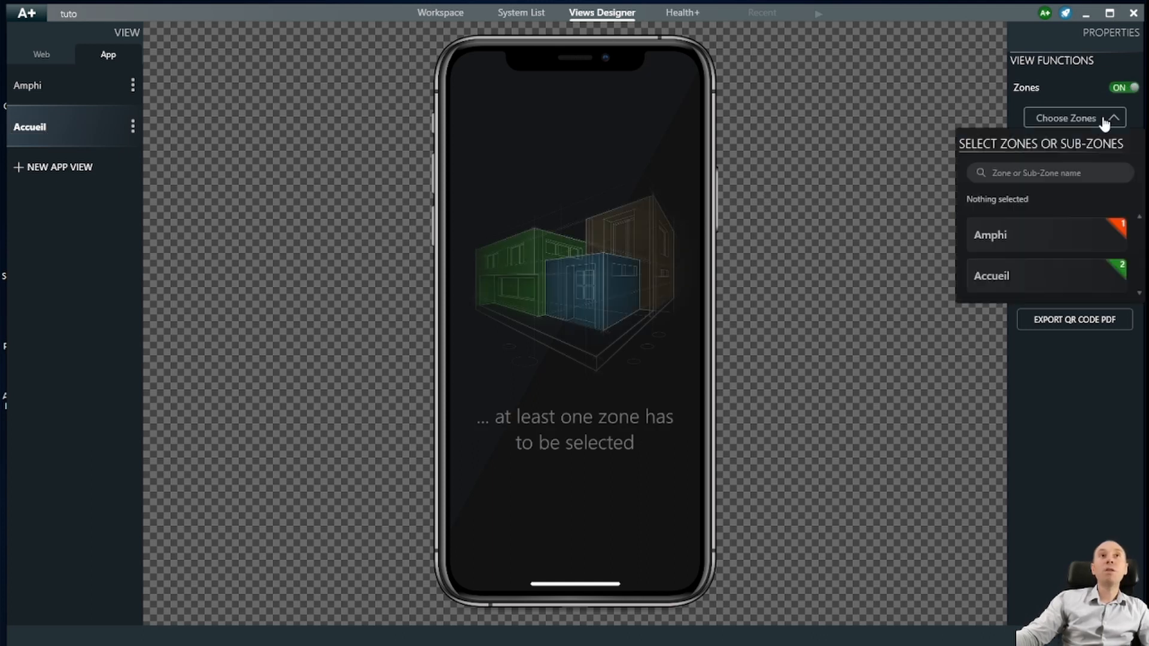
left_click(990, 277)
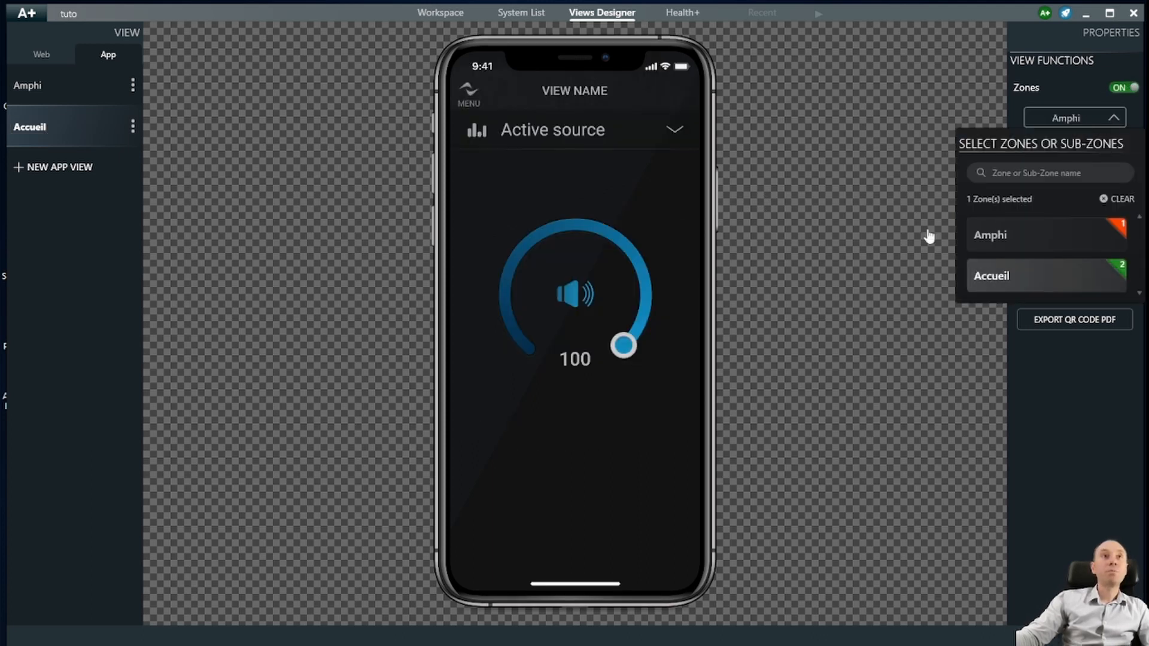
left_click(865, 216)
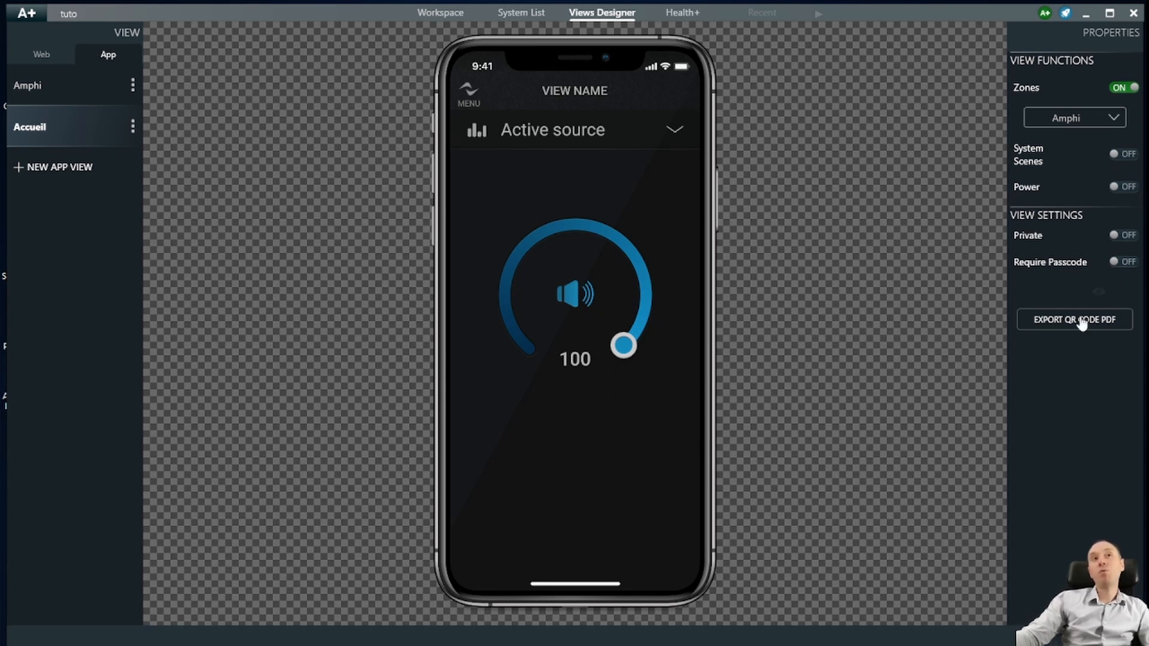
left_click(59, 170)
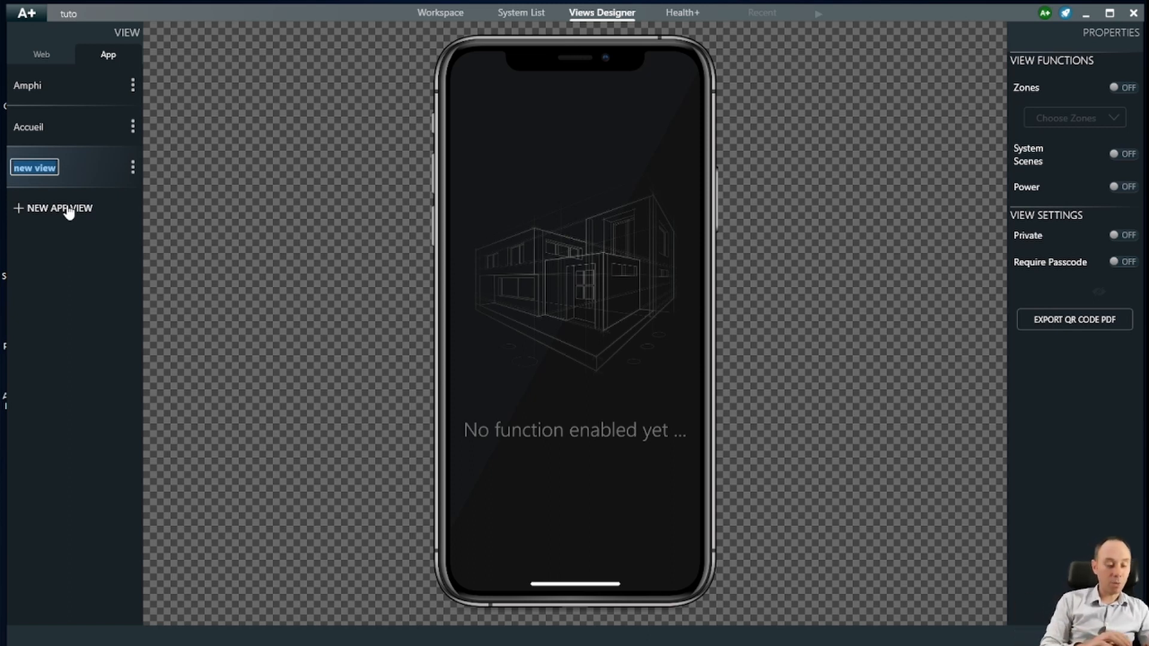
- Rename the third view Global and enable zone control for both Amphi and Accueil
type("Global")
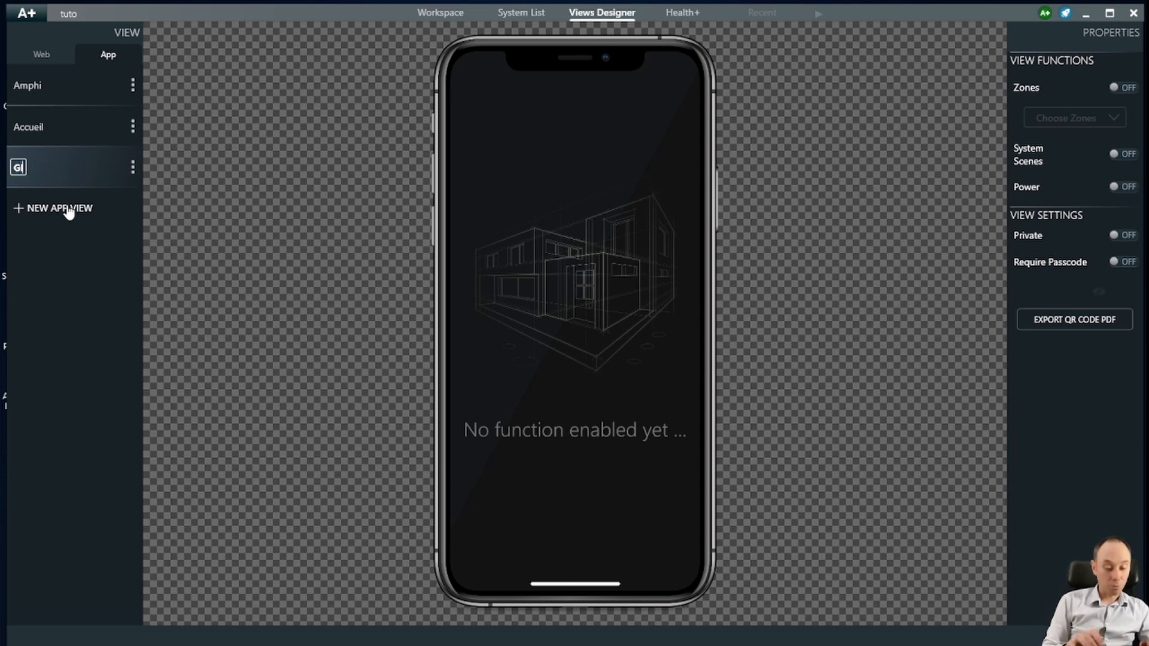
key("Return")
left_click(1122, 87)
left_click(1088, 125)
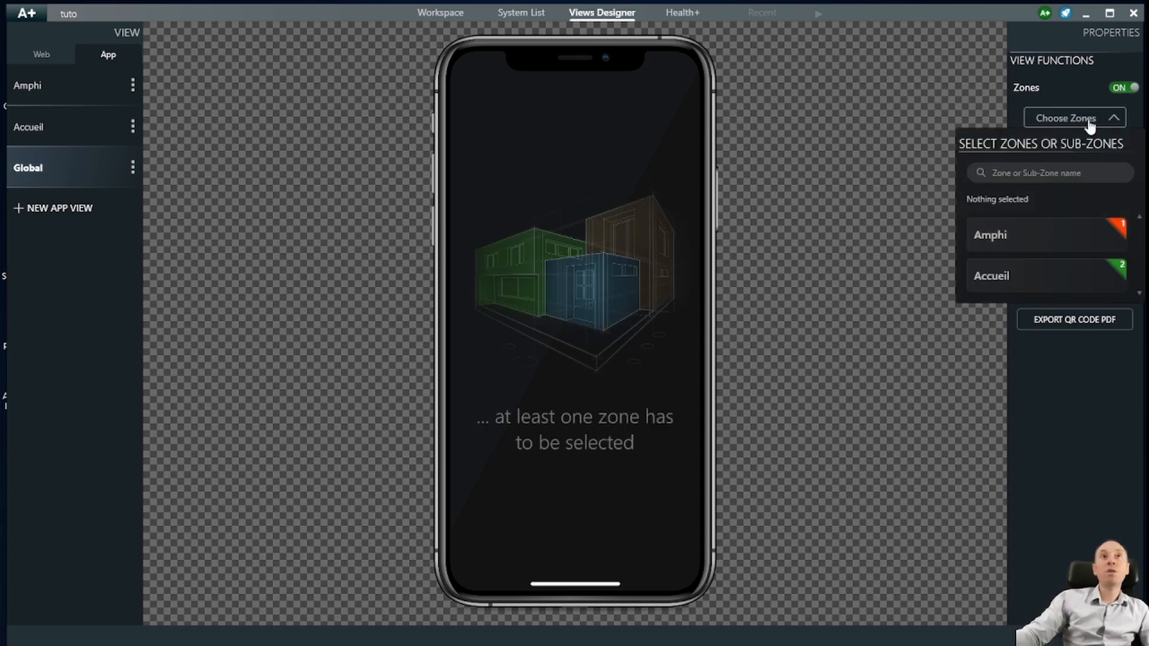
left_click(1041, 237)
left_click(1040, 277)
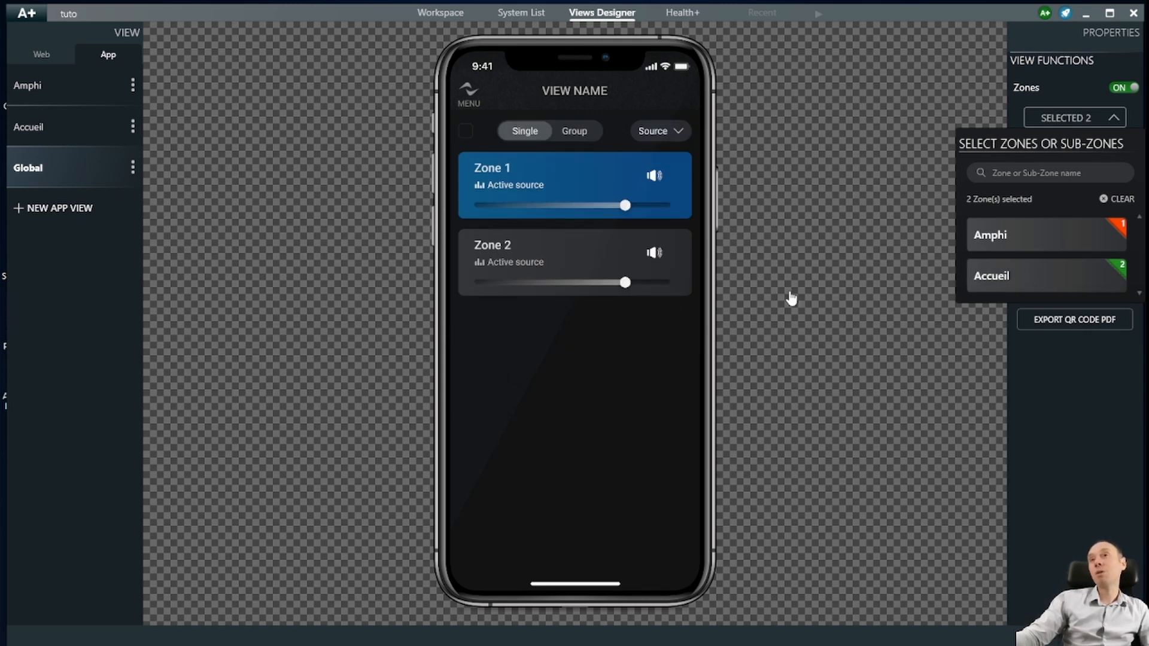
- Close the zone list and turn on System Scenes and Power for the Global view
left_click(911, 371)
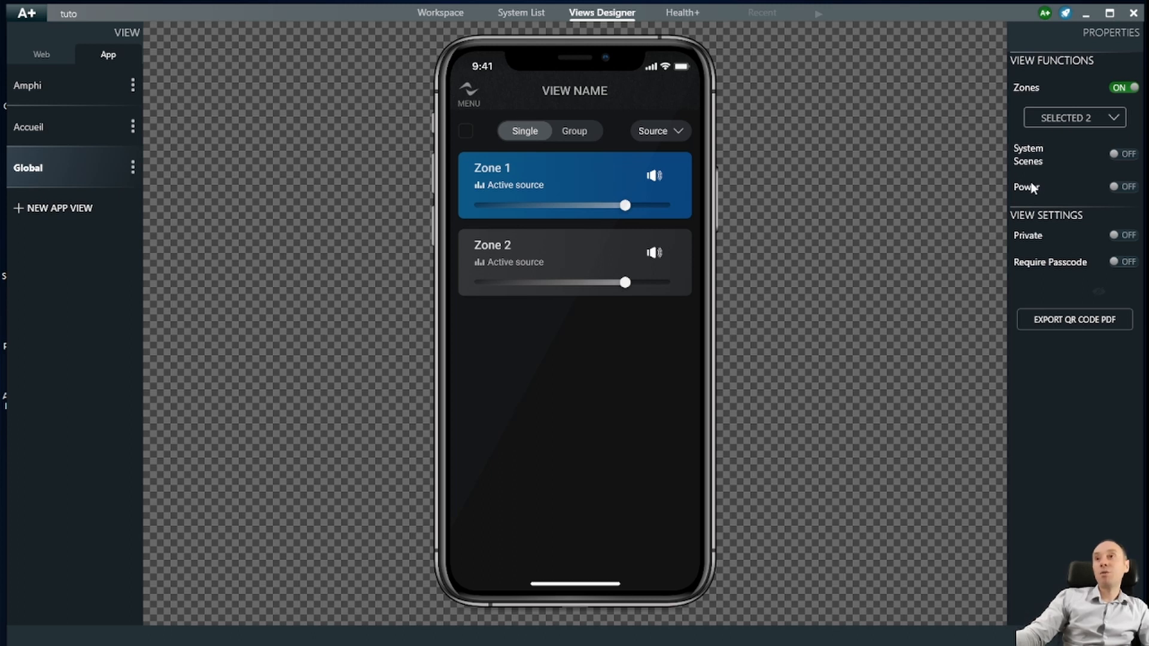
left_click(1123, 155)
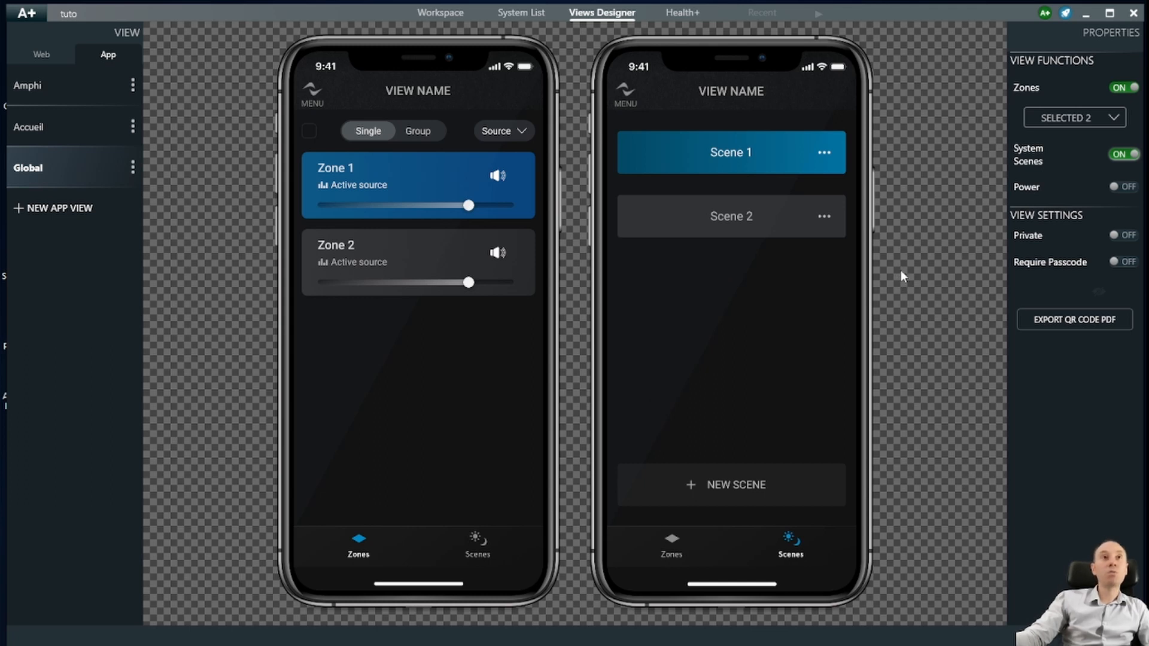
left_click(1121, 186)
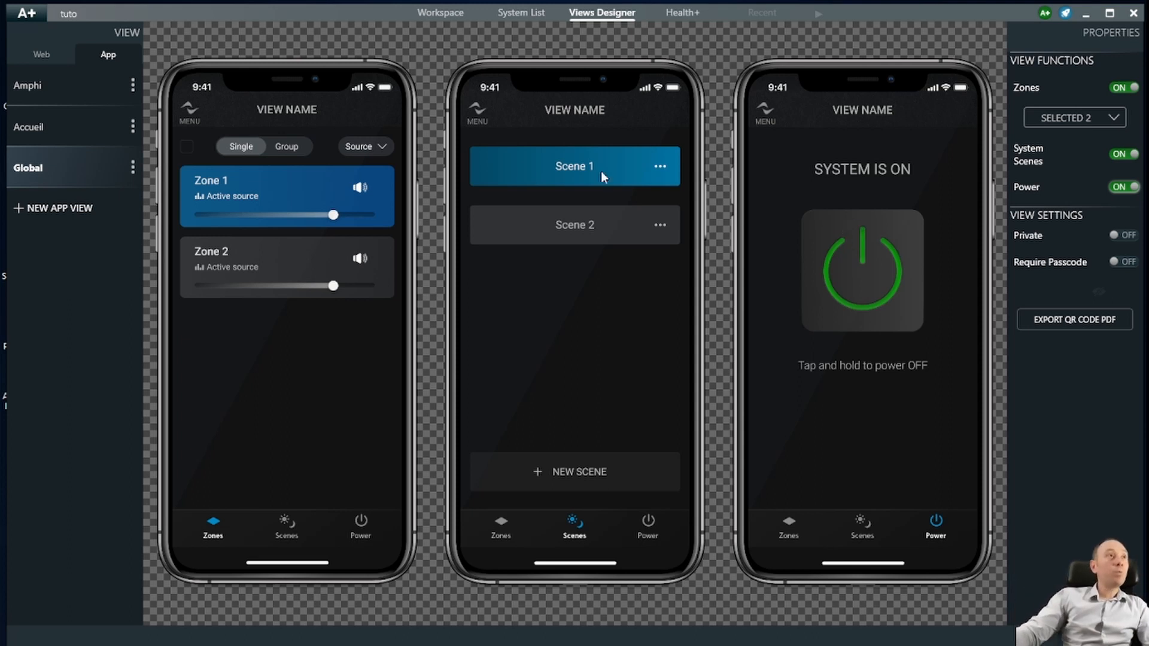
- Switch the Views Designer to the Web views page
left_click(36, 57)
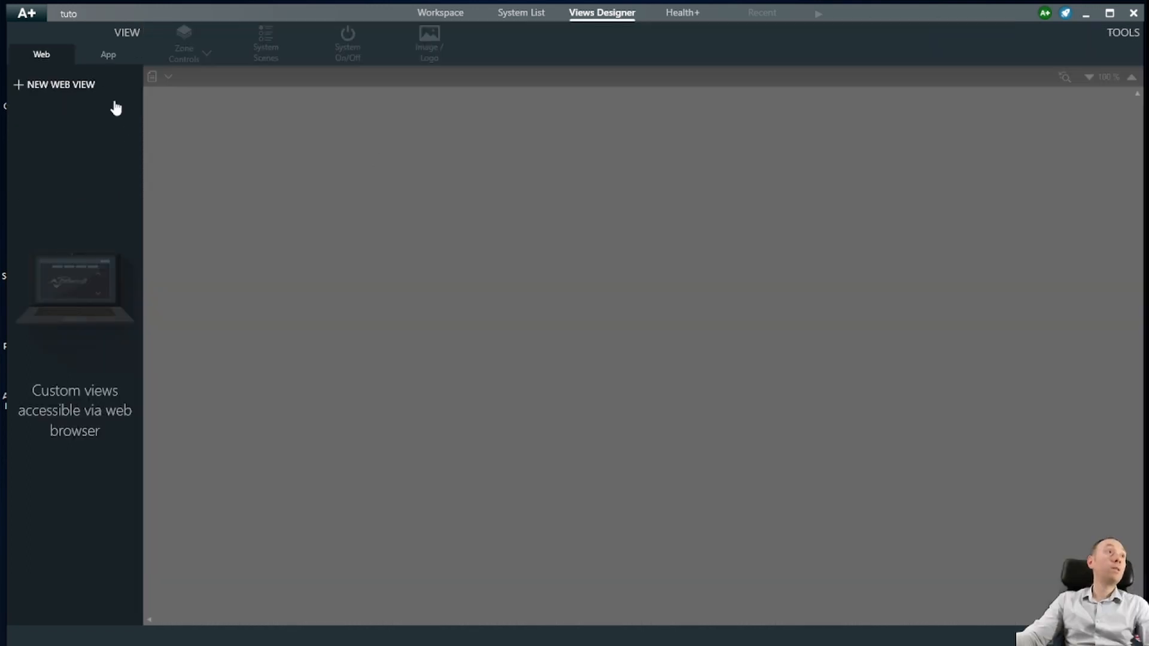
- Add a new web view and name it 'Global'
left_click(67, 87)
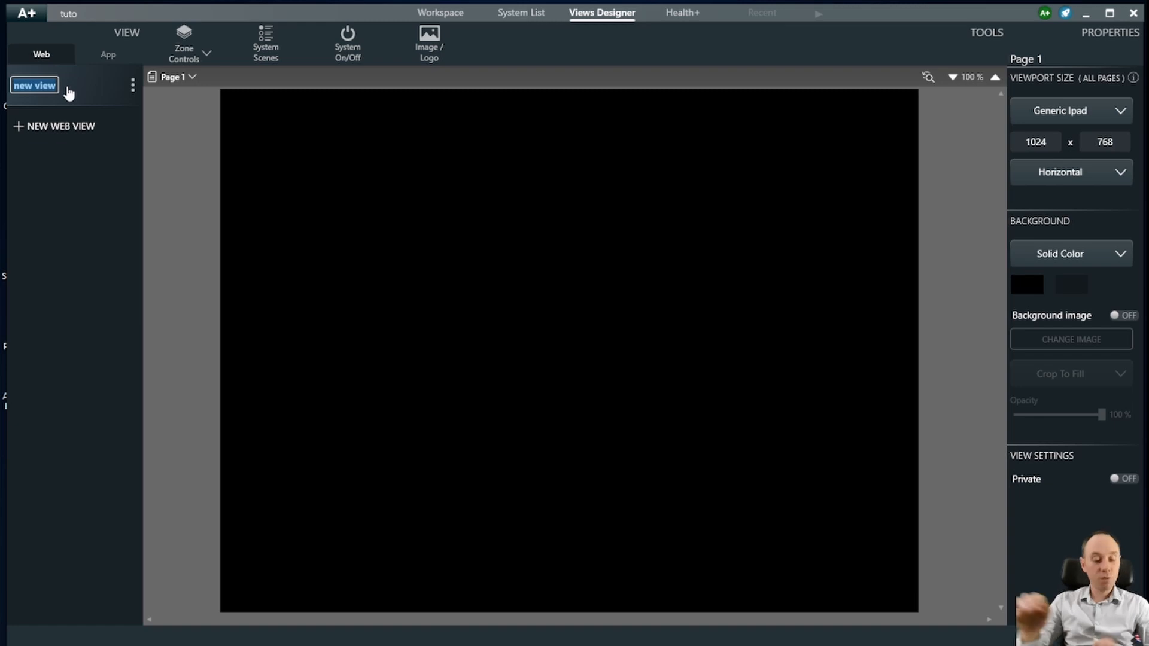
type("Global")
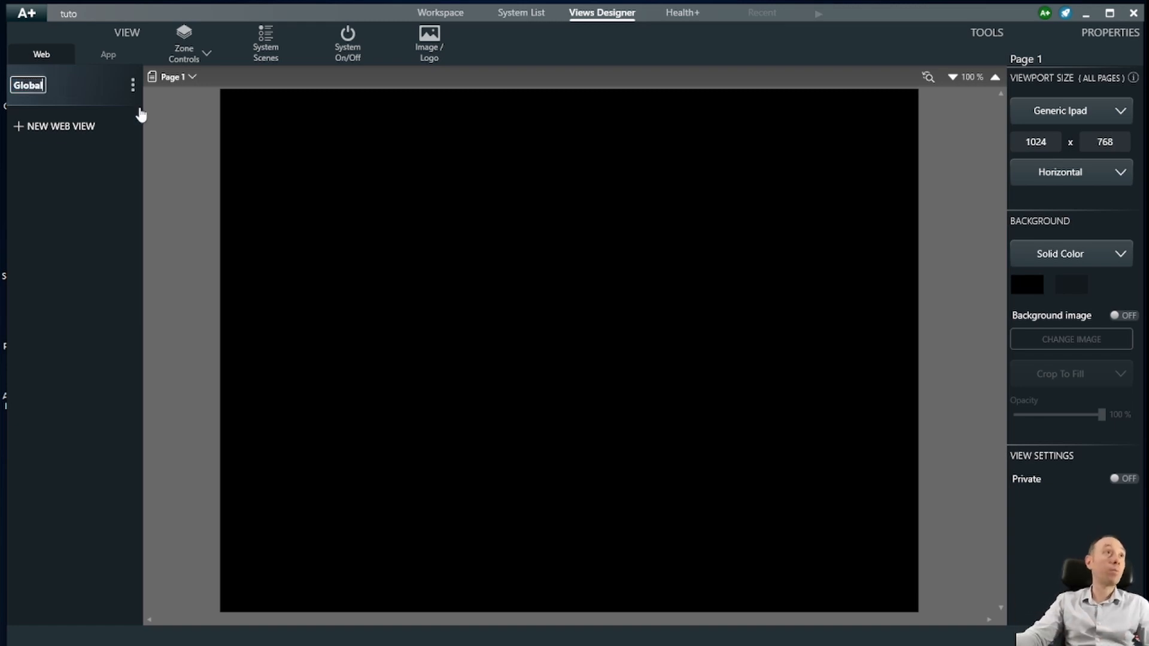
left_click(339, 214)
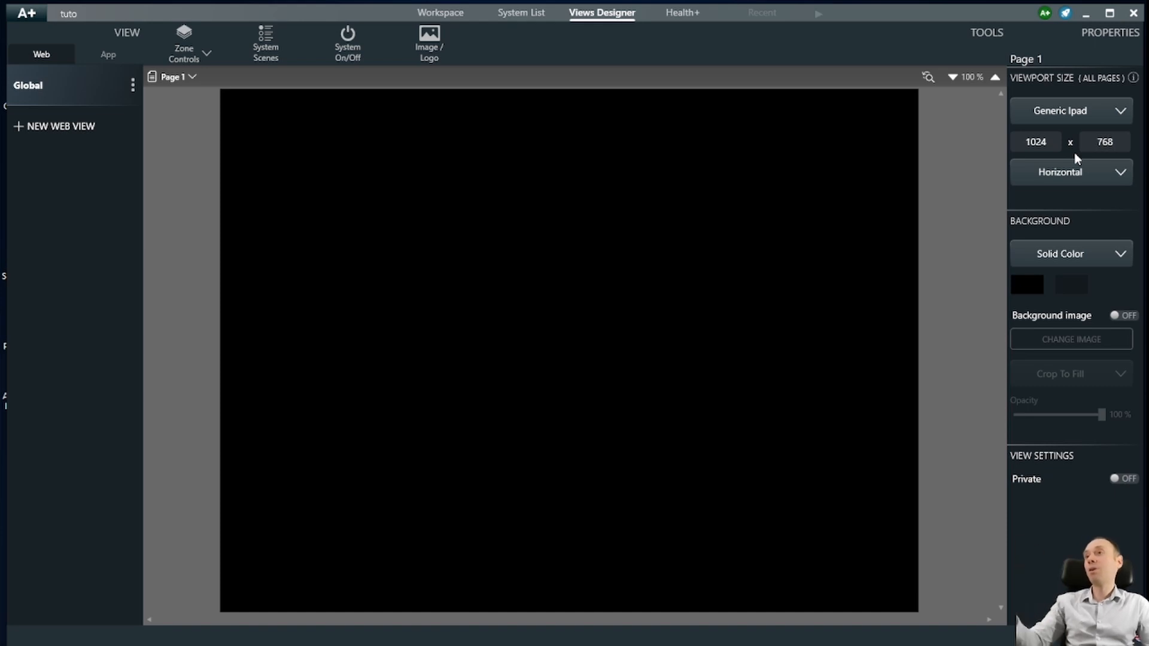
- Switch Page 1's viewport from Generic Ipad to Custom, keeping 1024 x 768
left_click(1070, 120)
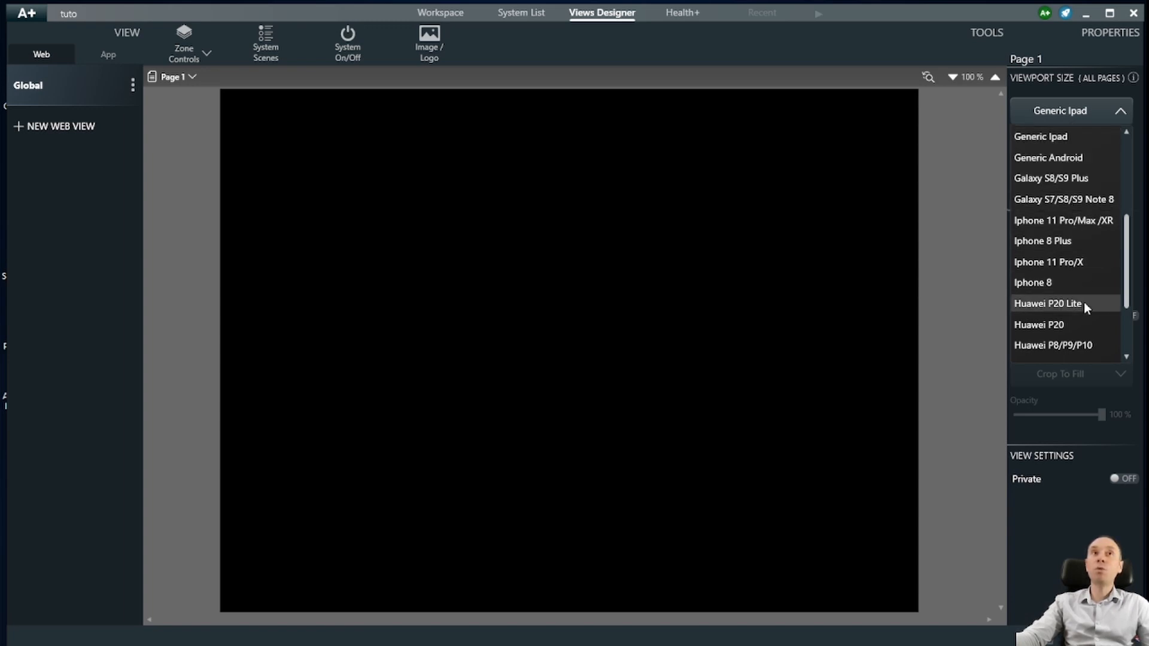
left_click_drag(1128, 257, 1125, 176)
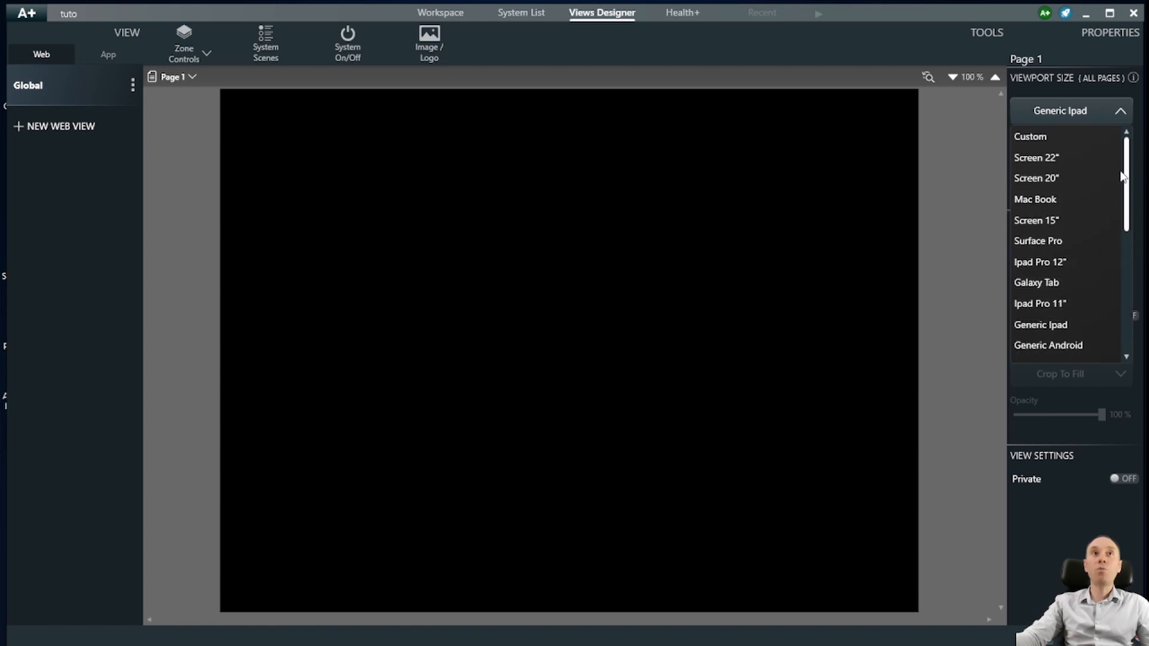
left_click(1043, 136)
left_click(1028, 143)
left_click(1107, 146)
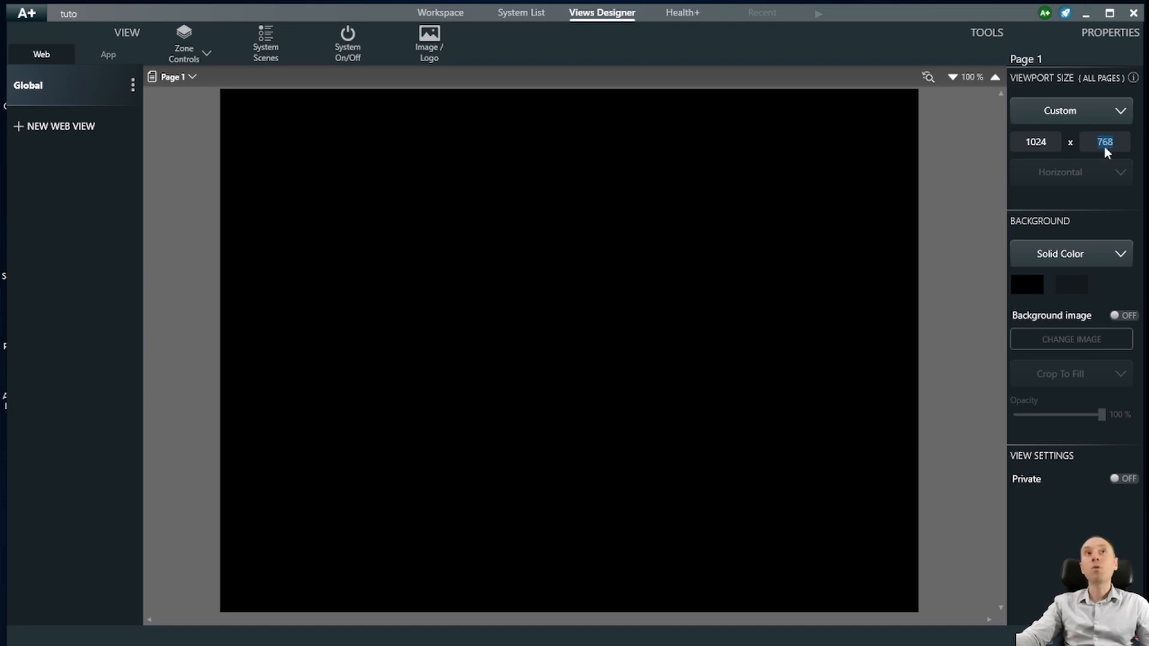
left_click(996, 164)
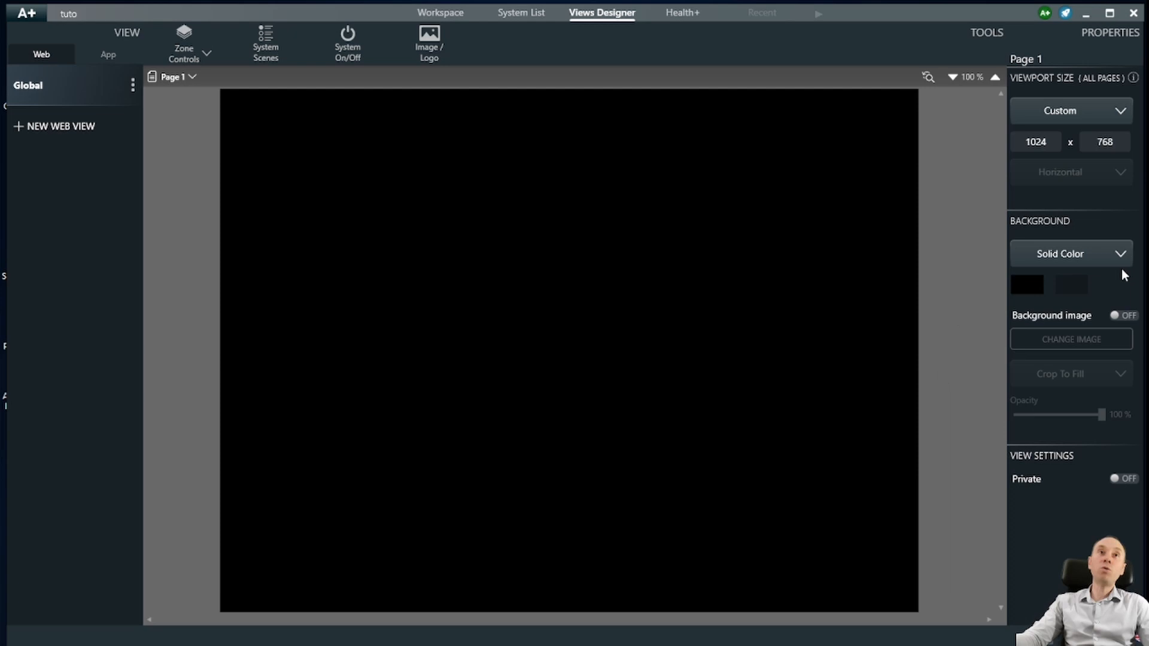
left_click(1104, 259)
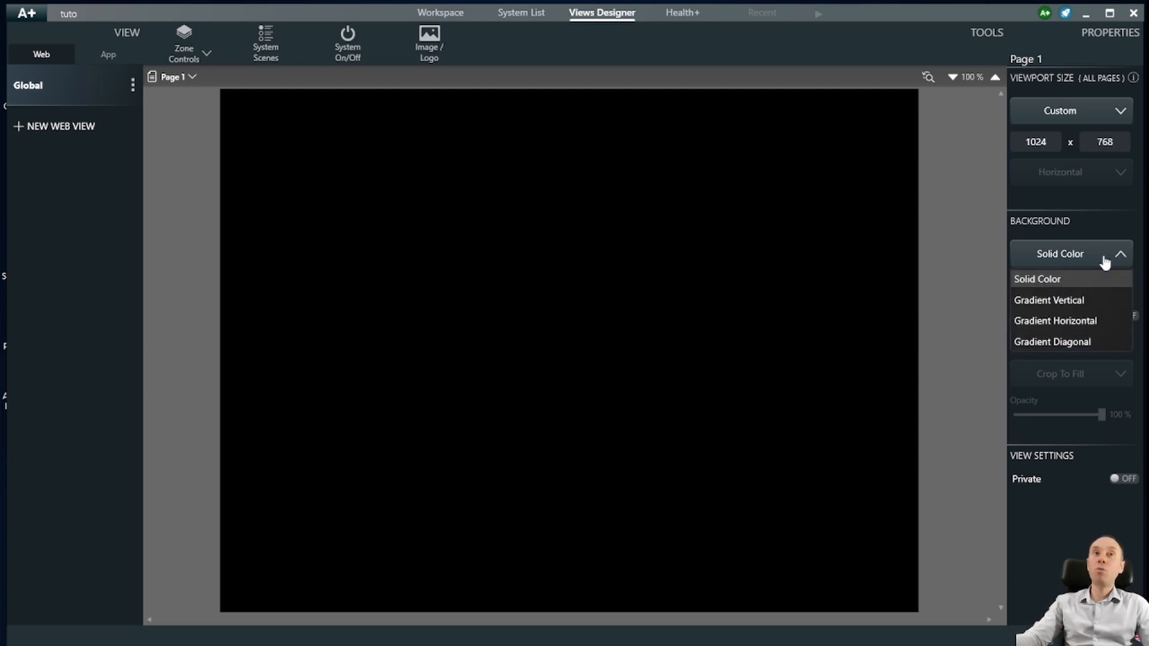
left_click(1092, 278)
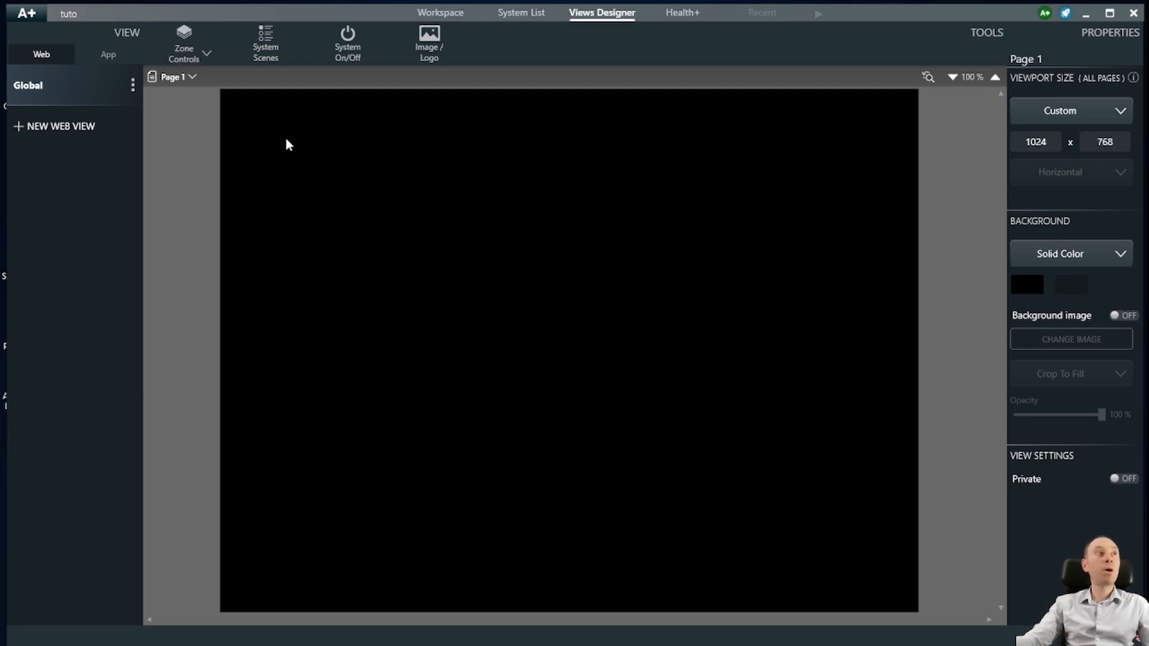
- Add a single-zone controller and move it up on the left side of the page
left_click(191, 62)
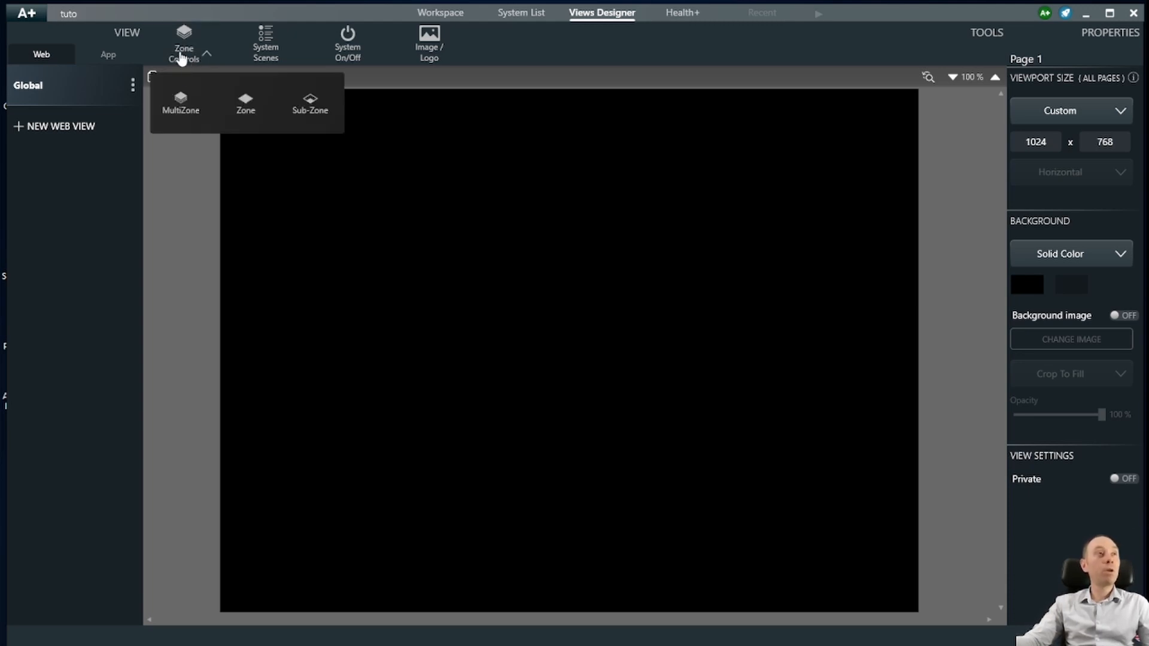
left_click(256, 108)
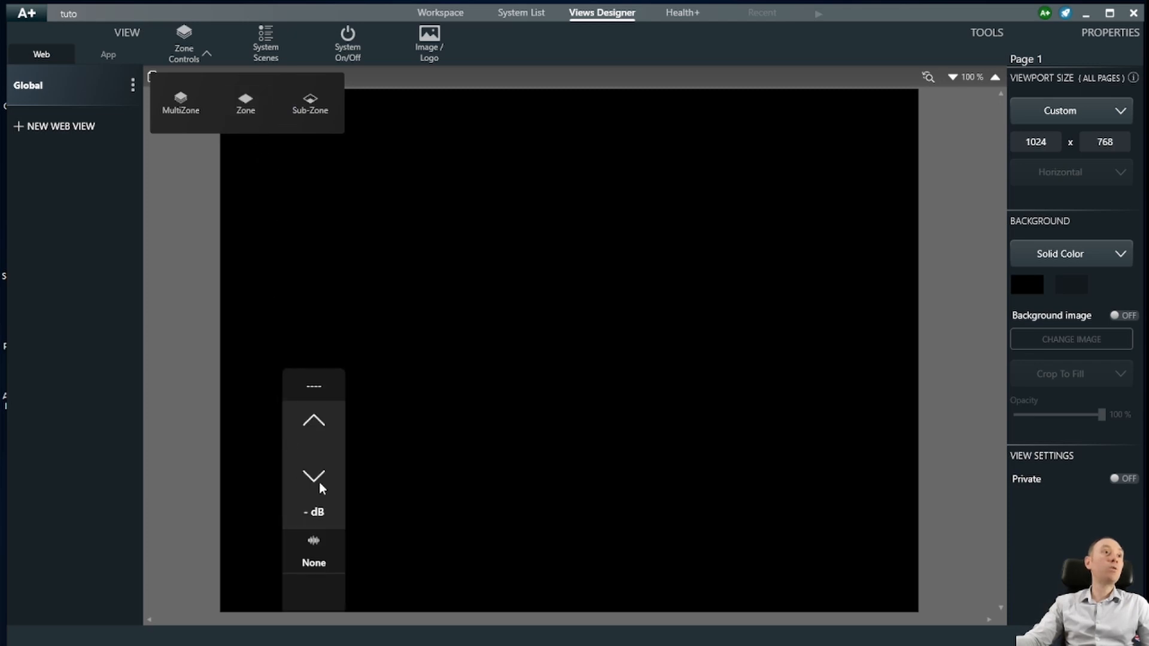
left_click(303, 445)
left_click_drag(304, 445, 283, 273)
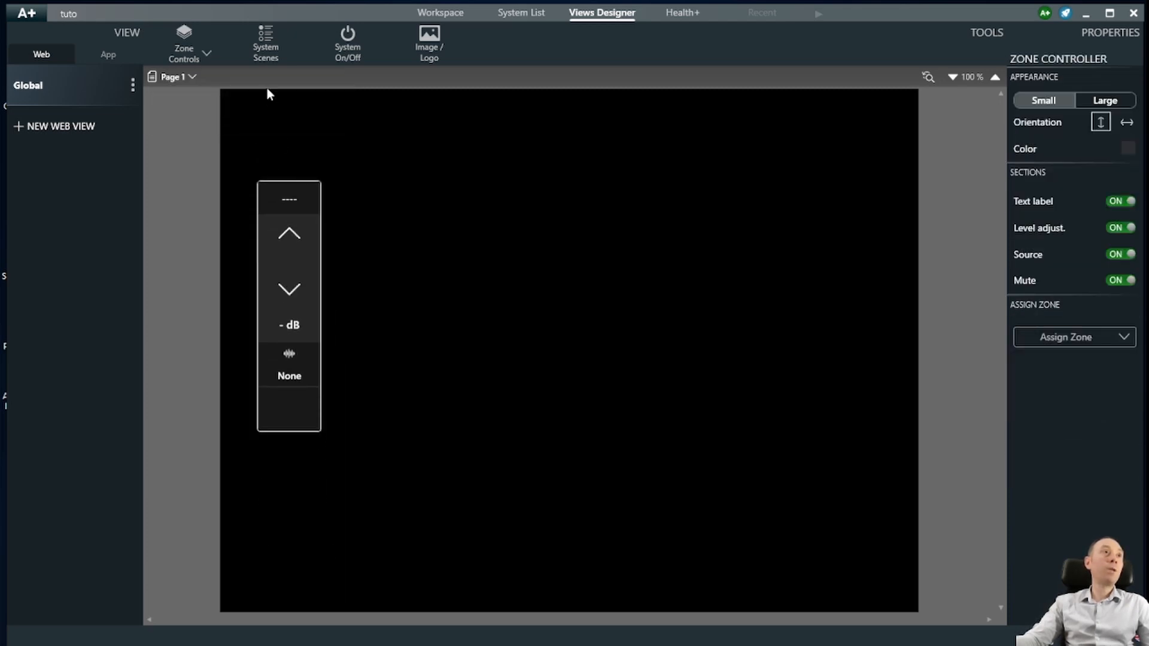
- Add a second zone controller and place it on the page's right side
left_click(194, 54)
left_click(228, 109)
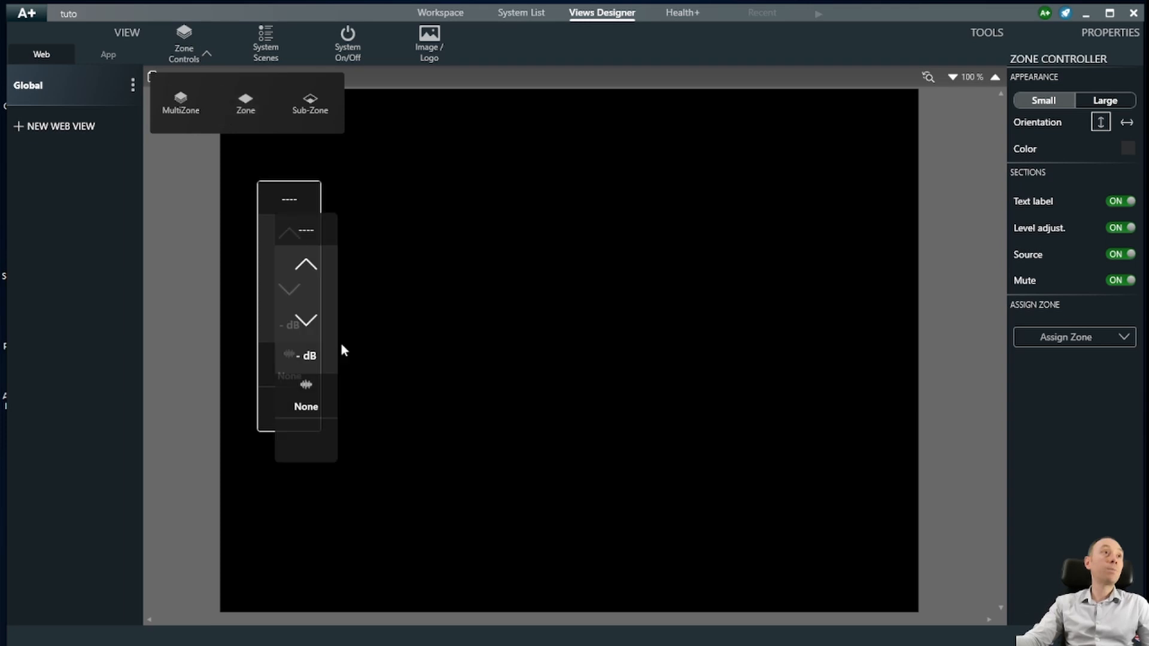
left_click(327, 361)
left_click_drag(327, 361, 810, 423)
left_click(659, 461)
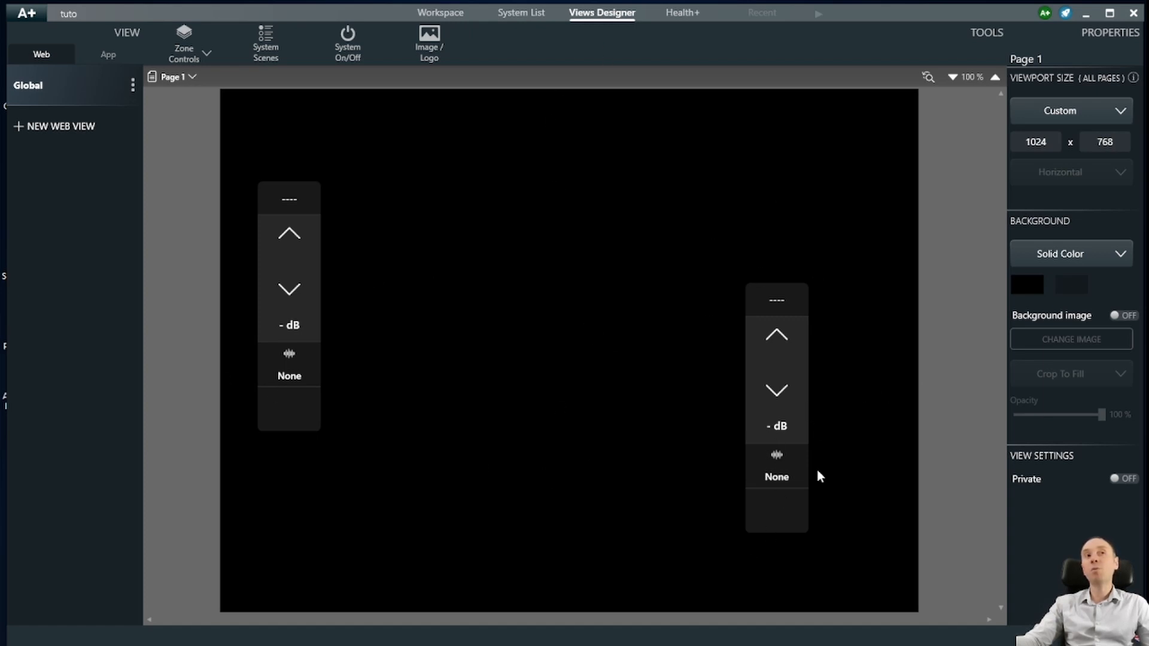
left_click(786, 375)
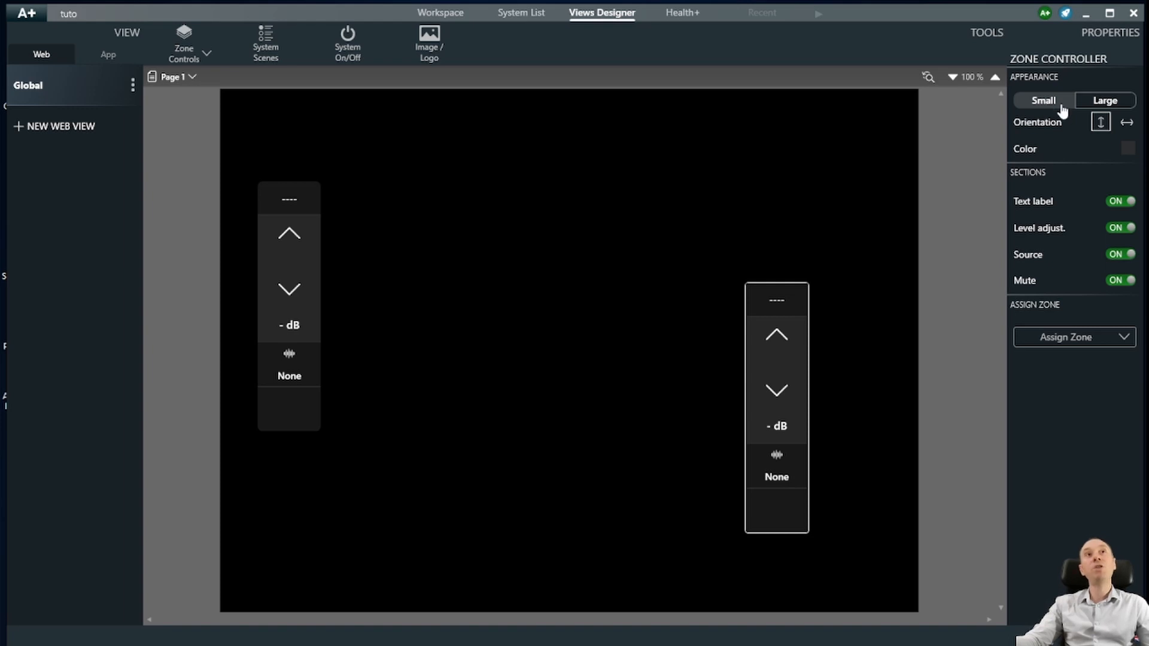
- Try the large and horizontal controller styles, then return to small vertical
left_click(1106, 103)
left_click(1049, 101)
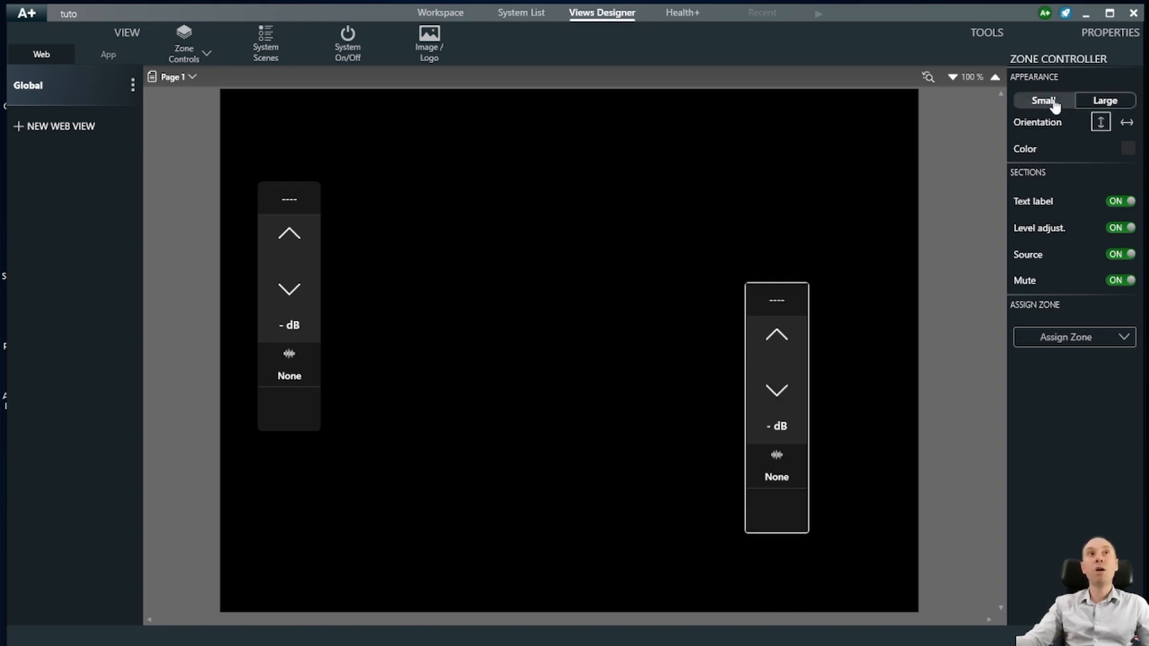
left_click(1124, 123)
left_click(1100, 122)
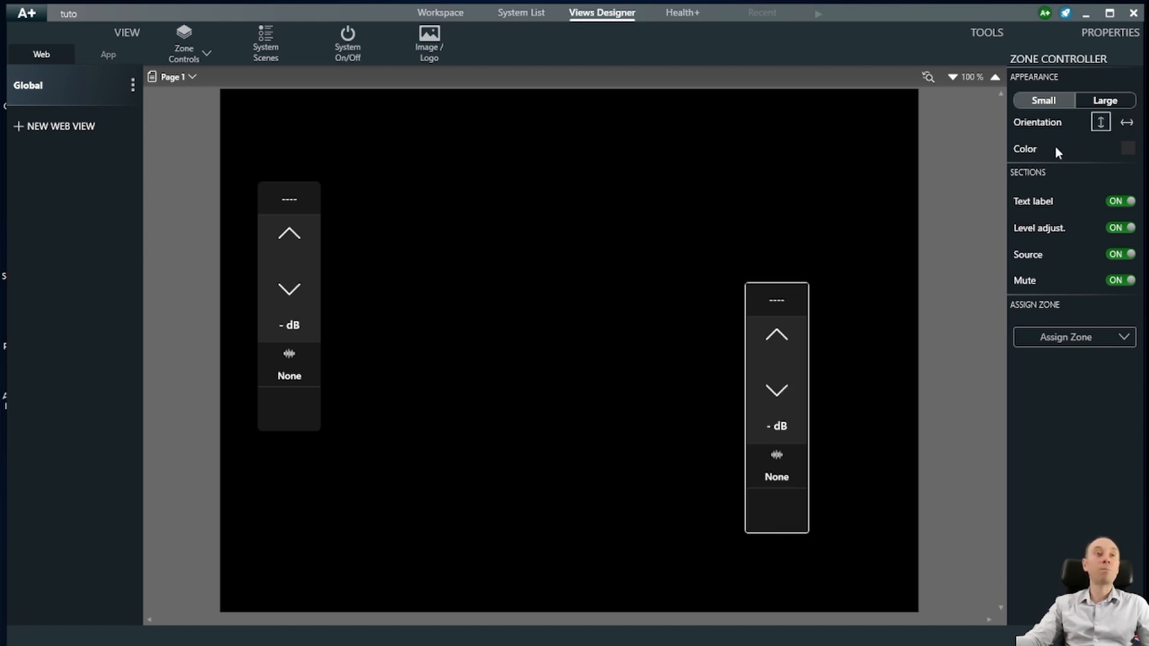
- Assign the Accueil zone to the right zone controller
left_click(907, 298)
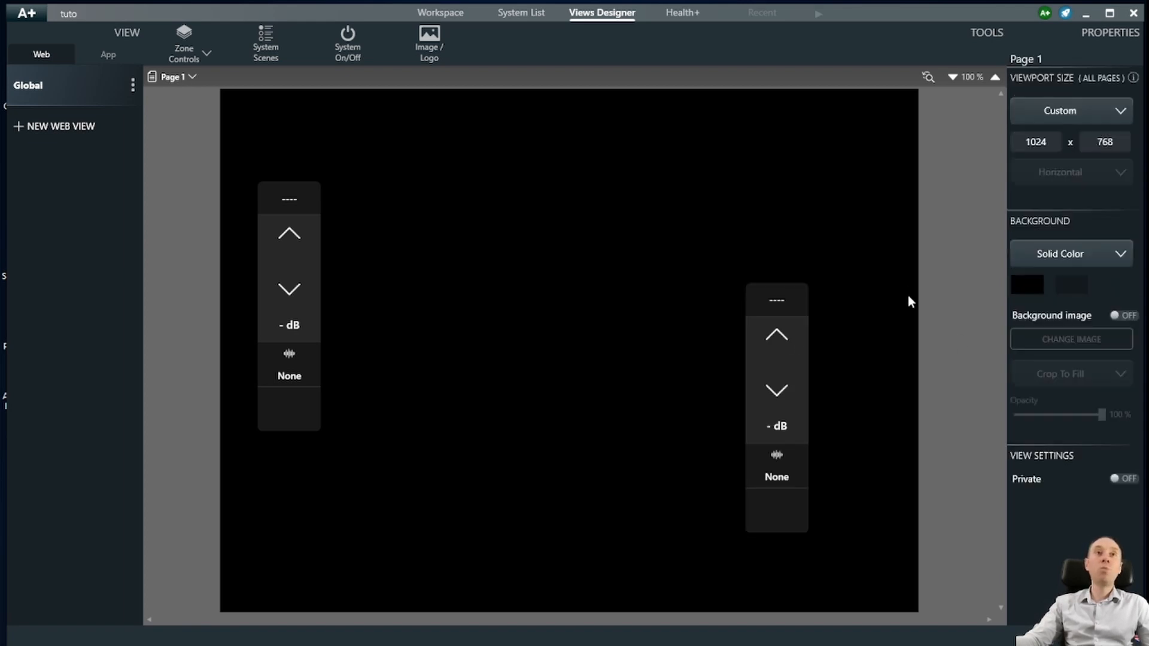
left_click_drag(851, 226, 673, 556)
left_click(1046, 337)
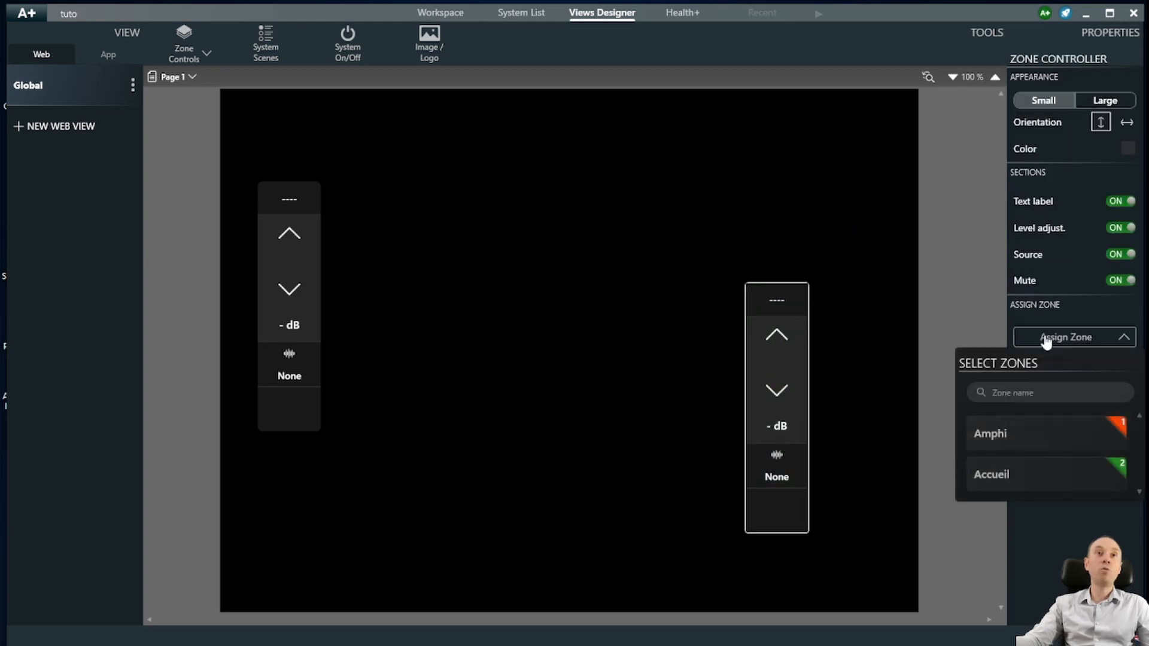
left_click(1018, 474)
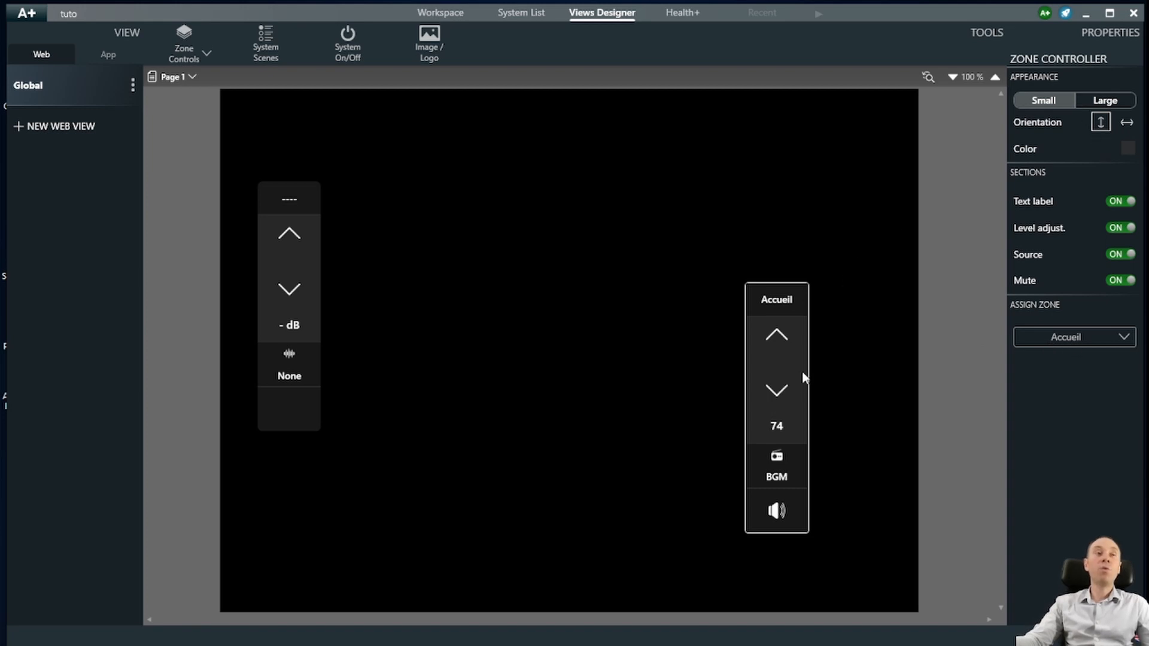
- Delete the Accueil zone controller and the unassigned zone controller
left_click_drag(778, 388, 776, 386)
key("Delete")
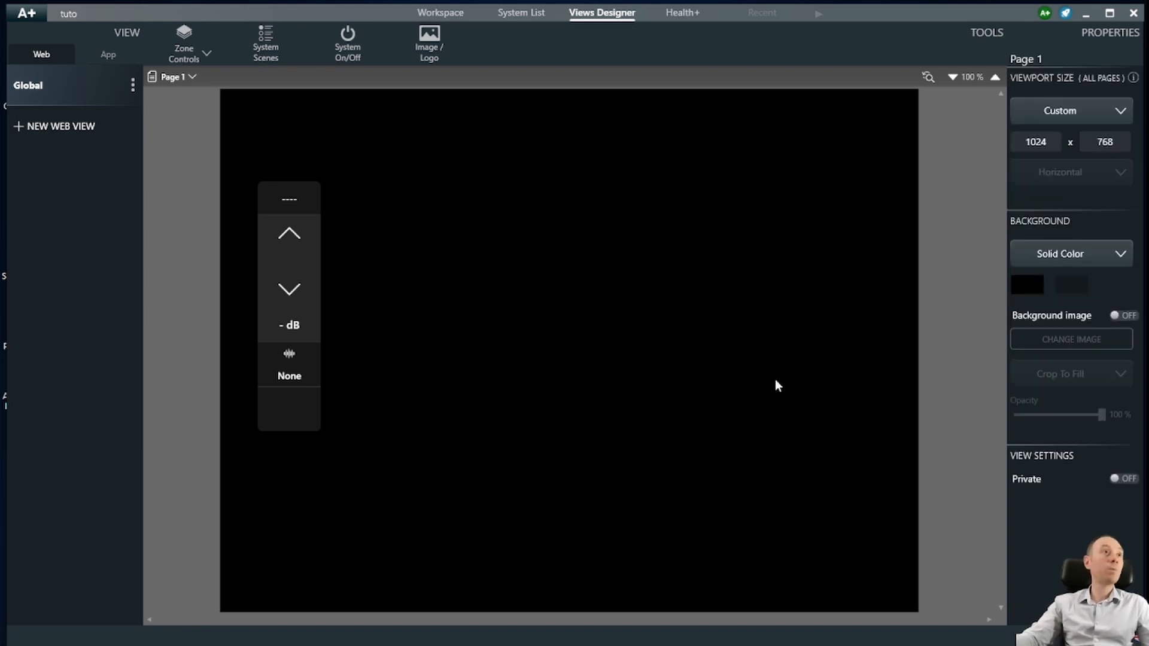
left_click(303, 345)
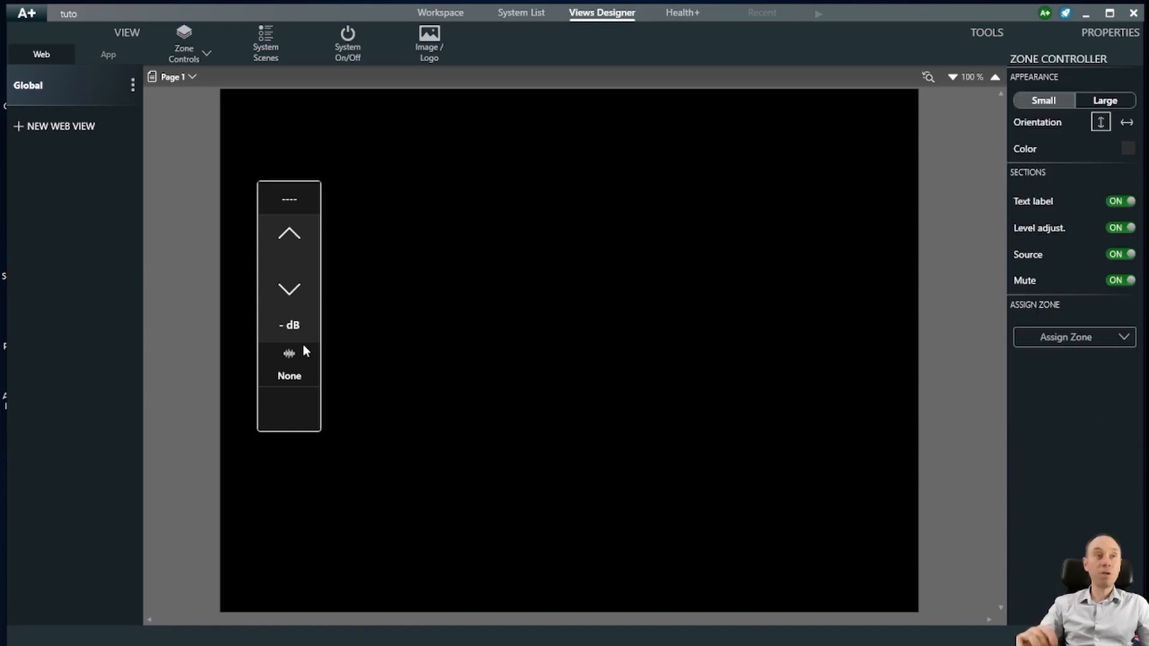
key("Delete")
left_click(198, 60)
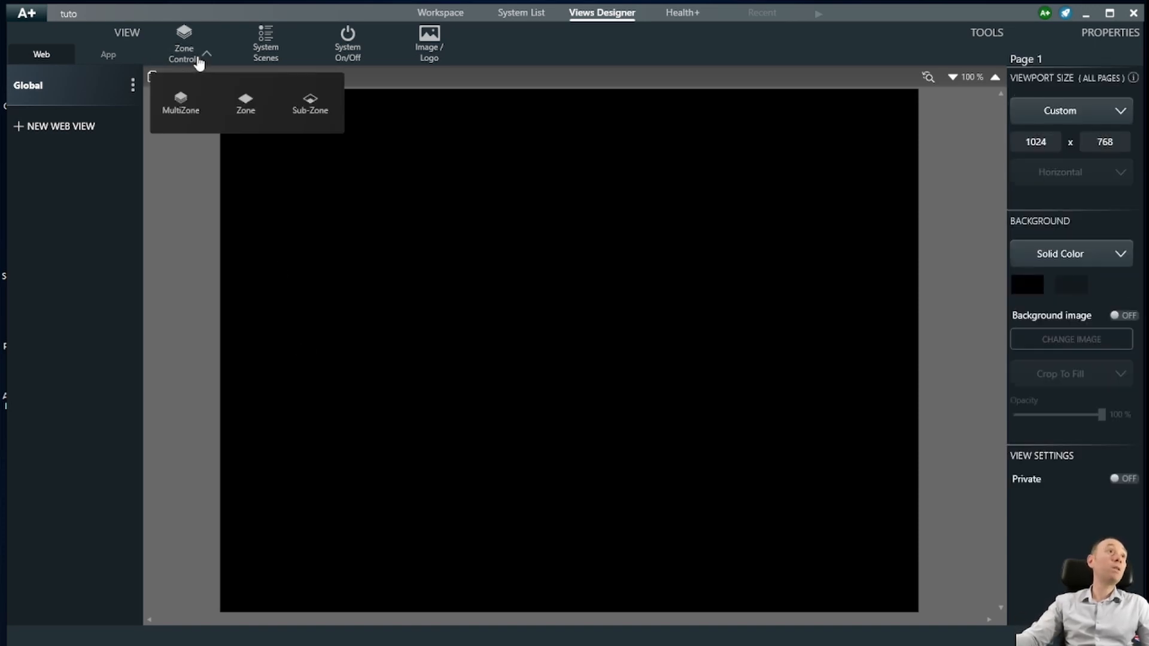
- Add a multi-zone controller and position it toward the top-left of the page
left_click(181, 103)
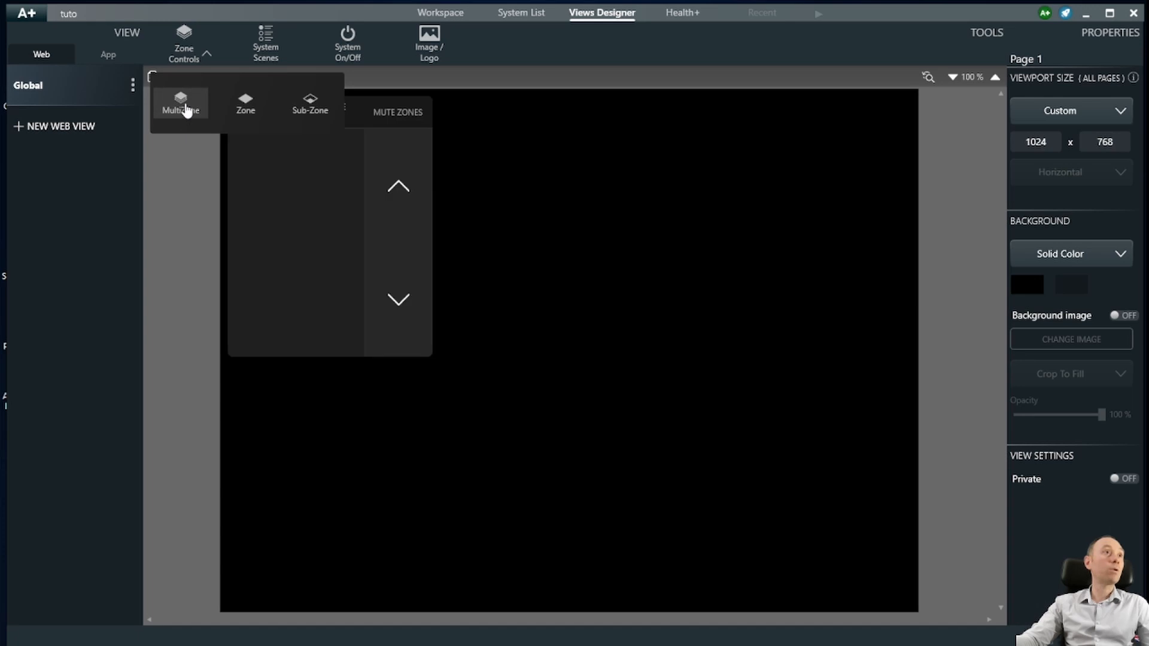
left_click_drag(305, 236, 345, 305)
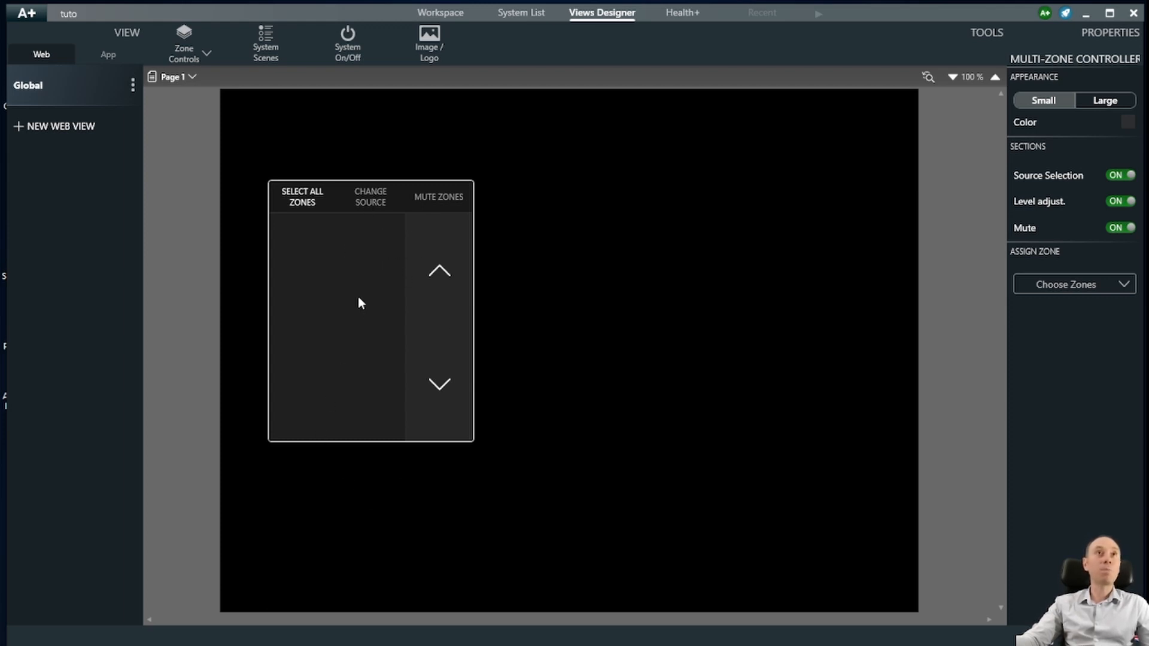
left_click_drag(360, 302, 344, 268)
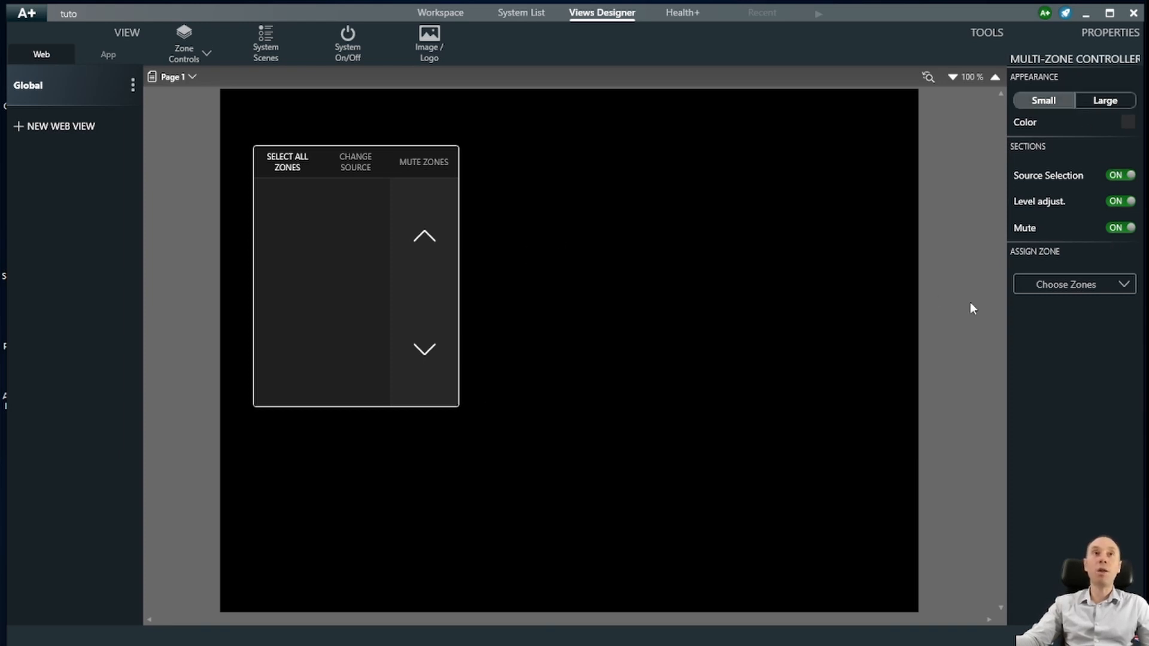
- Assign the Amphi and Accueil zones to the multi-zone controller, then add a scene controller
left_click(1047, 286)
left_click(1030, 404)
left_click(1039, 428)
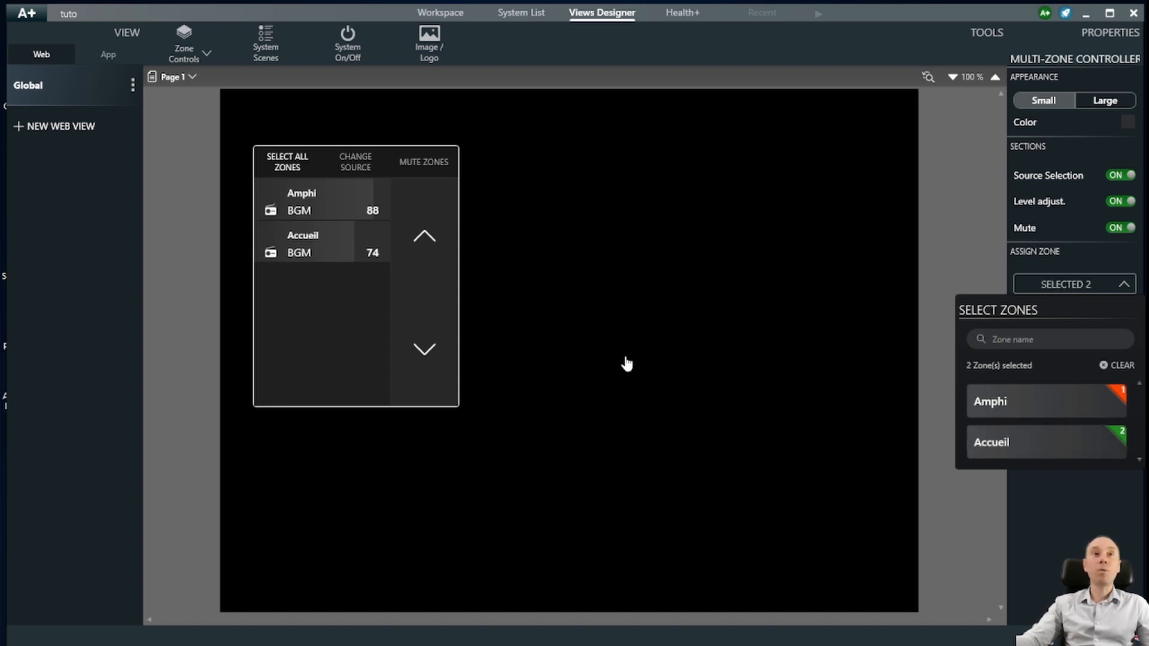
left_click(674, 365)
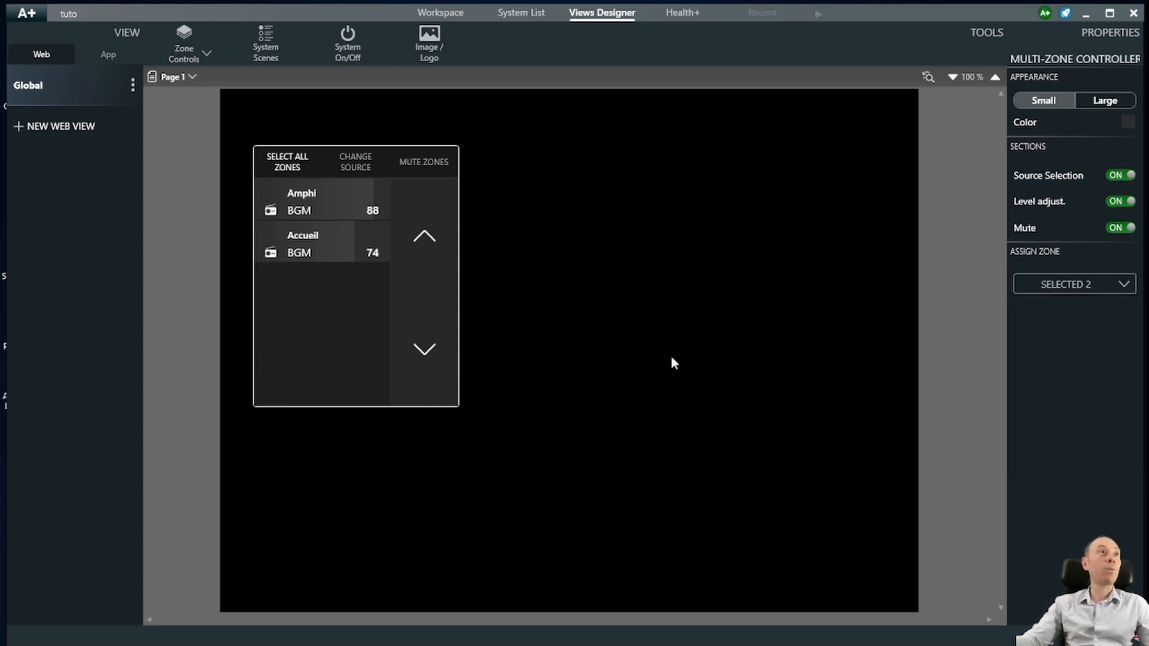
left_click(270, 37)
left_click_drag(515, 143, 543, 188)
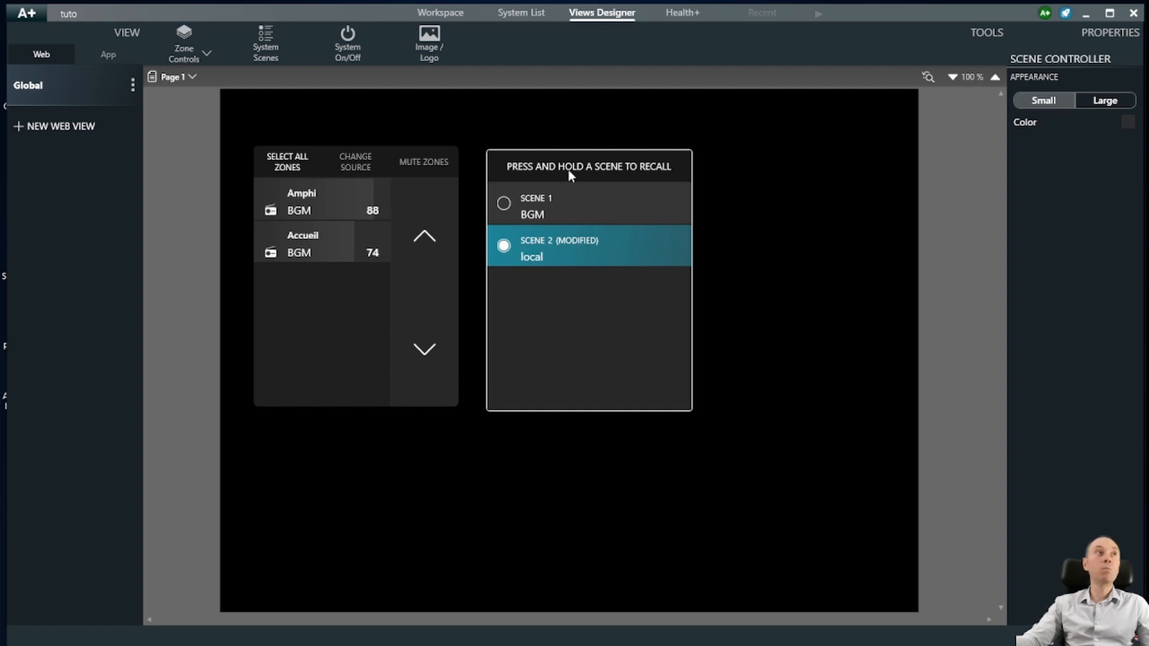
key("Delete")
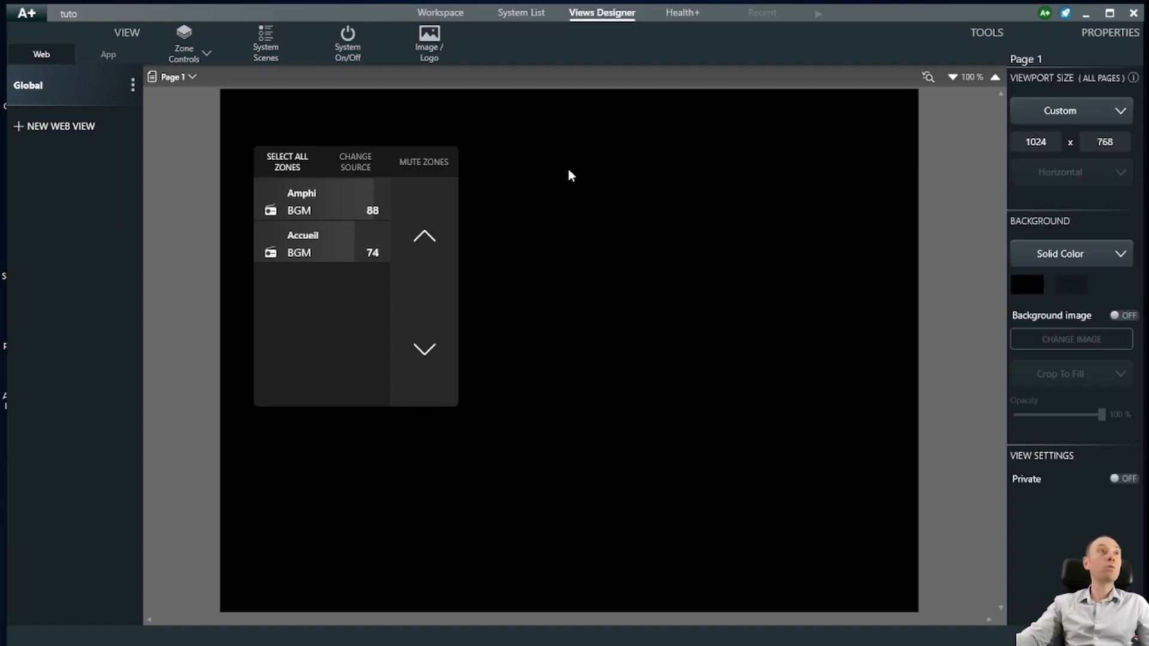
left_click(350, 47)
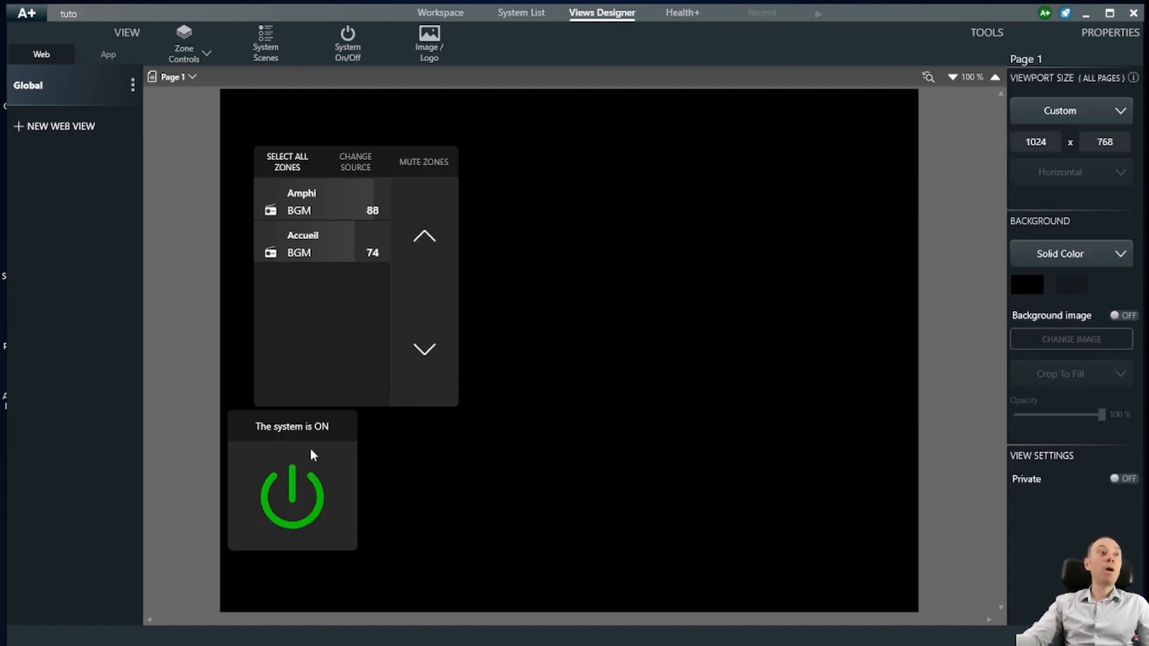
left_click_drag(311, 450, 568, 193)
left_click(1114, 103)
left_click(1059, 107)
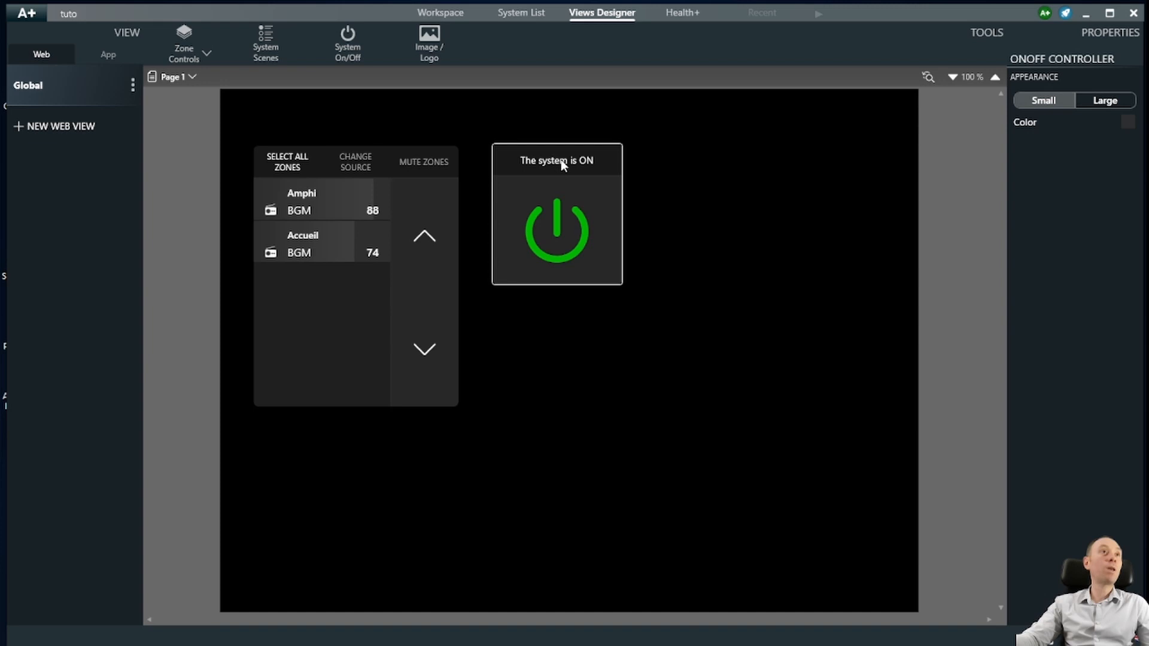
key("Delete")
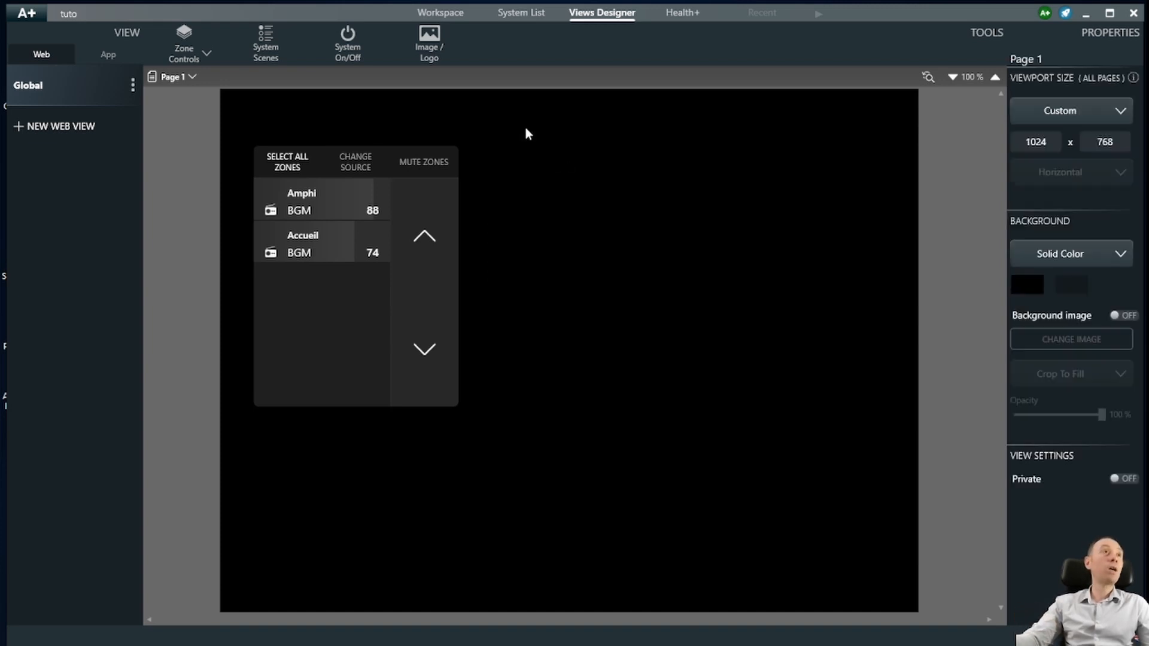
left_click(429, 51)
left_click_drag(329, 447, 582, 221)
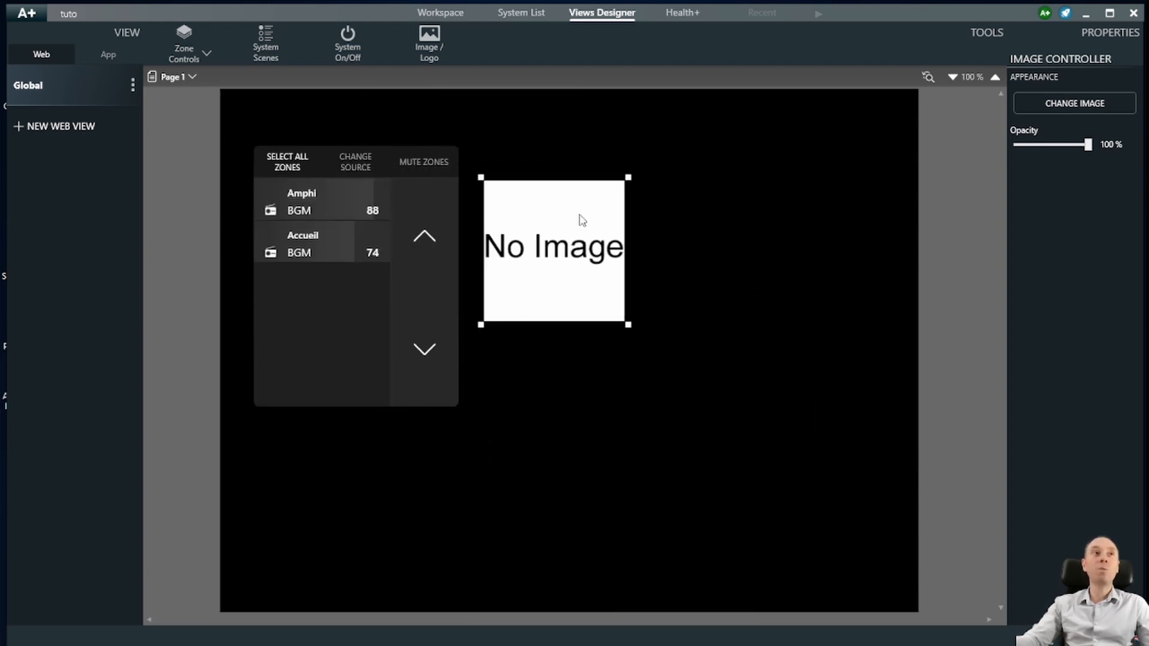
key("Delete")
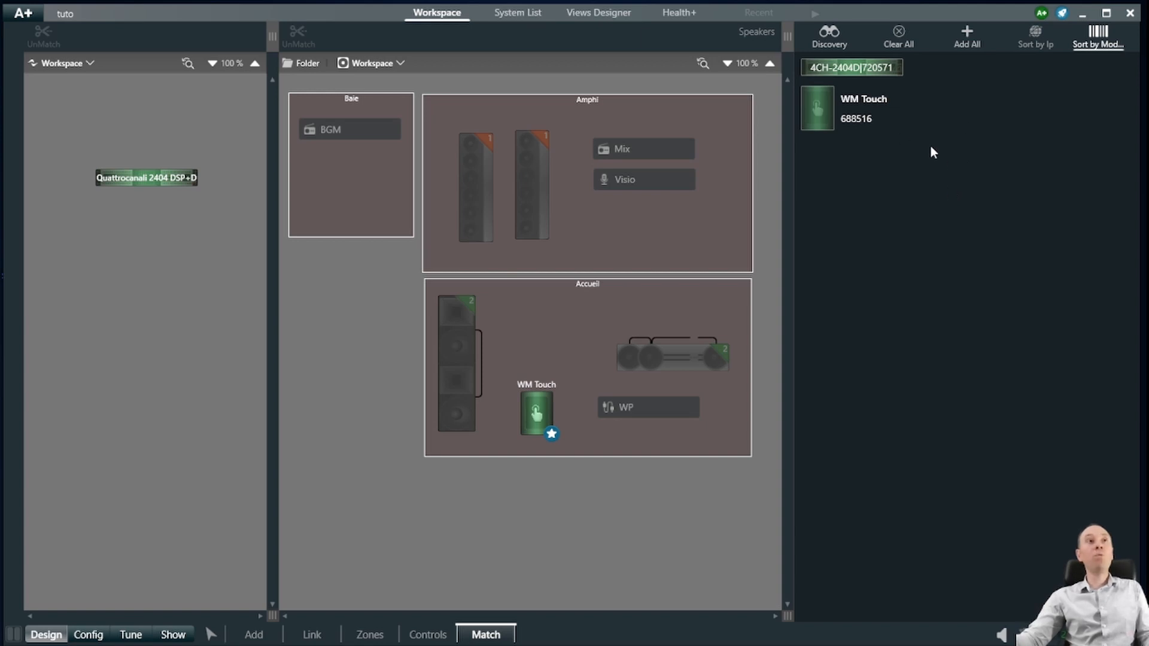
- Sort the discovered devices by IP to reveal the WM Touch at 169.254.7.215
left_click(1022, 49)
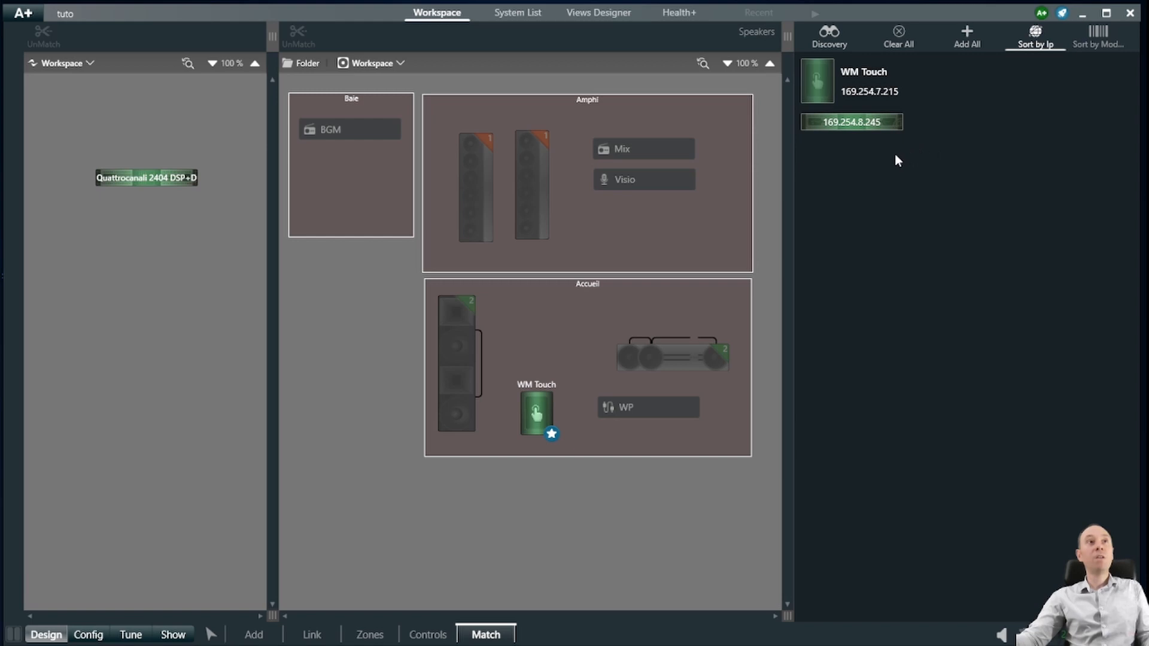
mouse_move(856, 94)
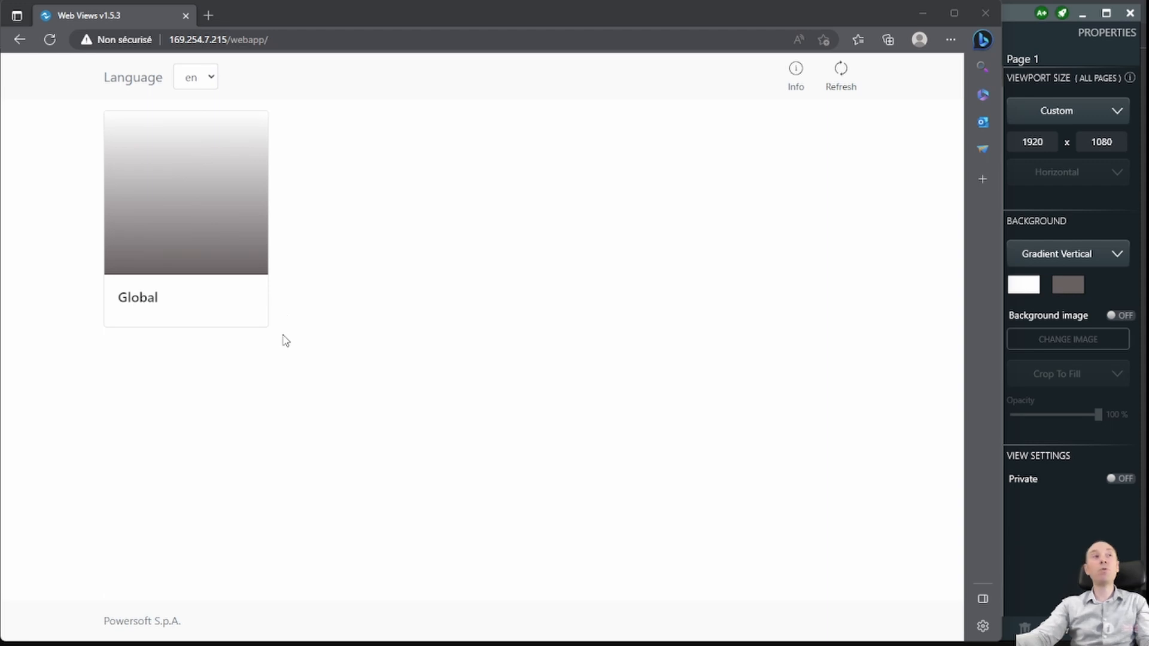
- Open the Global web view from the Web Views index
left_click(206, 210)
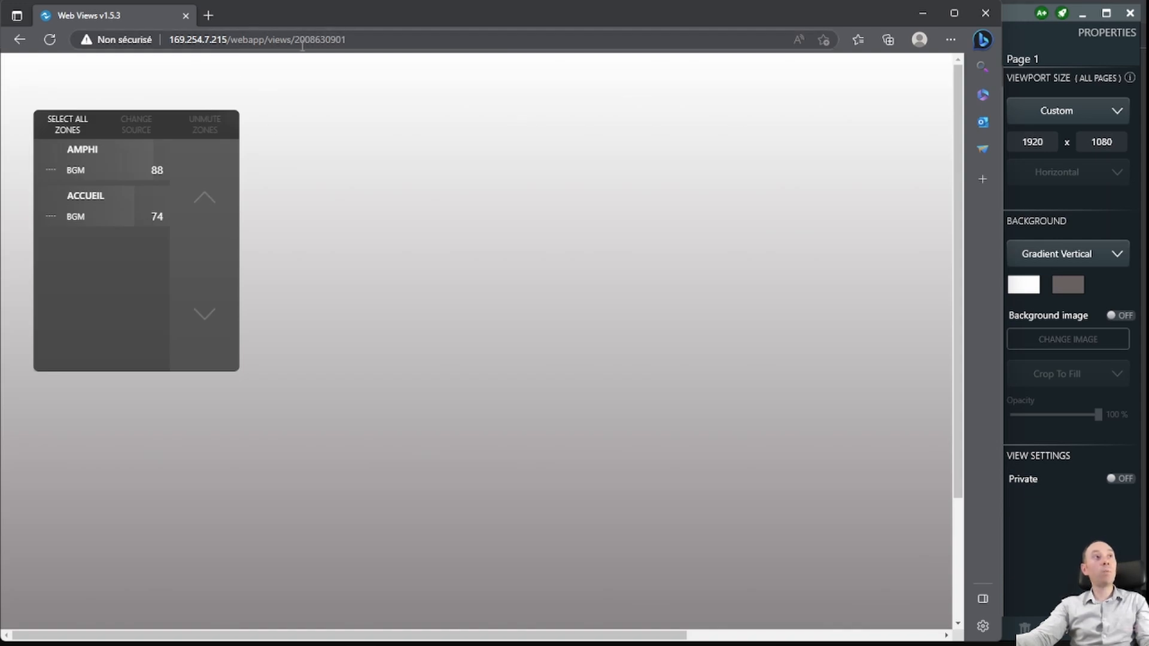
left_click_drag(295, 42, 352, 43)
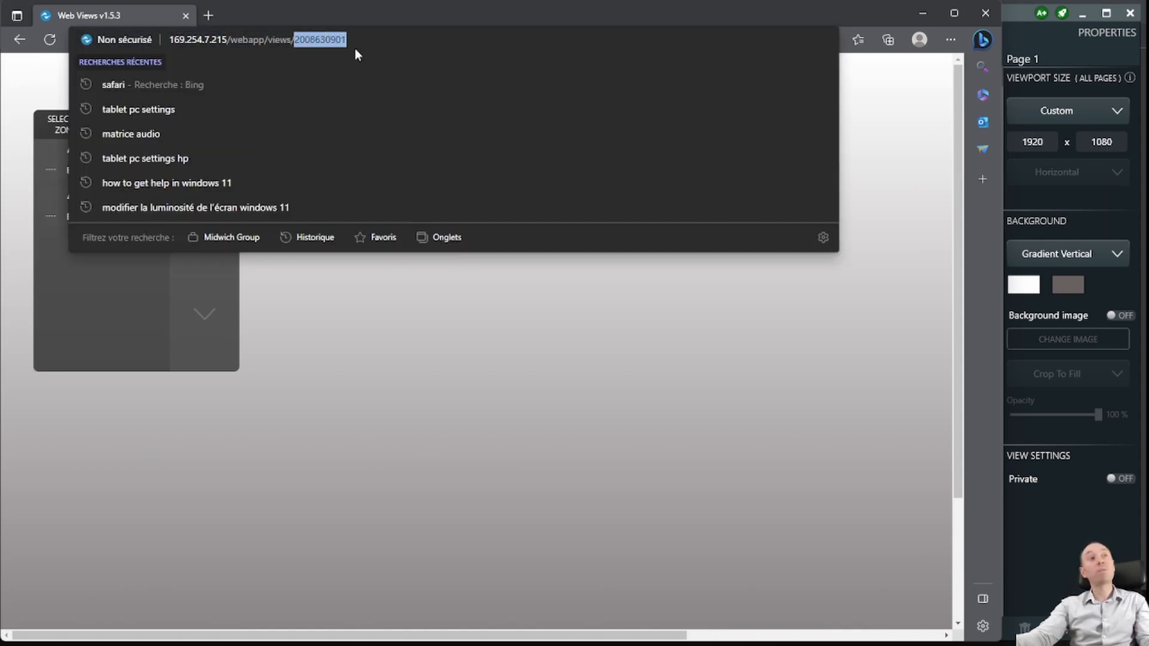
left_click(331, 377)
left_click(376, 38)
left_click_drag(376, 39, 161, 27)
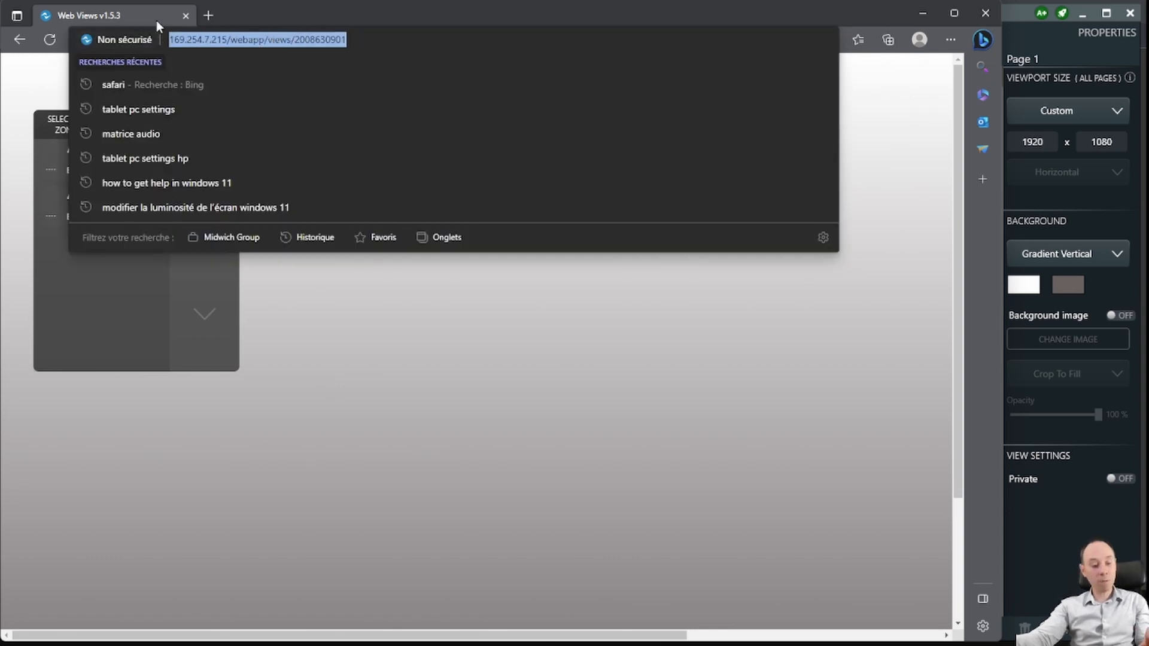
left_click(375, 423)
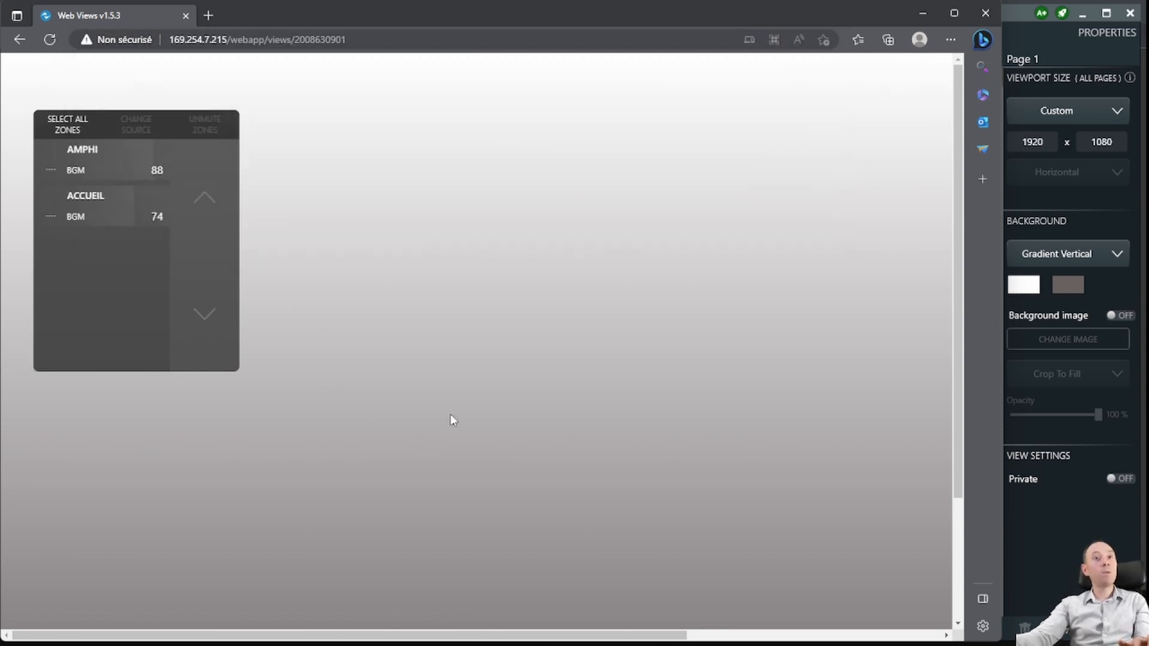
left_click(20, 40)
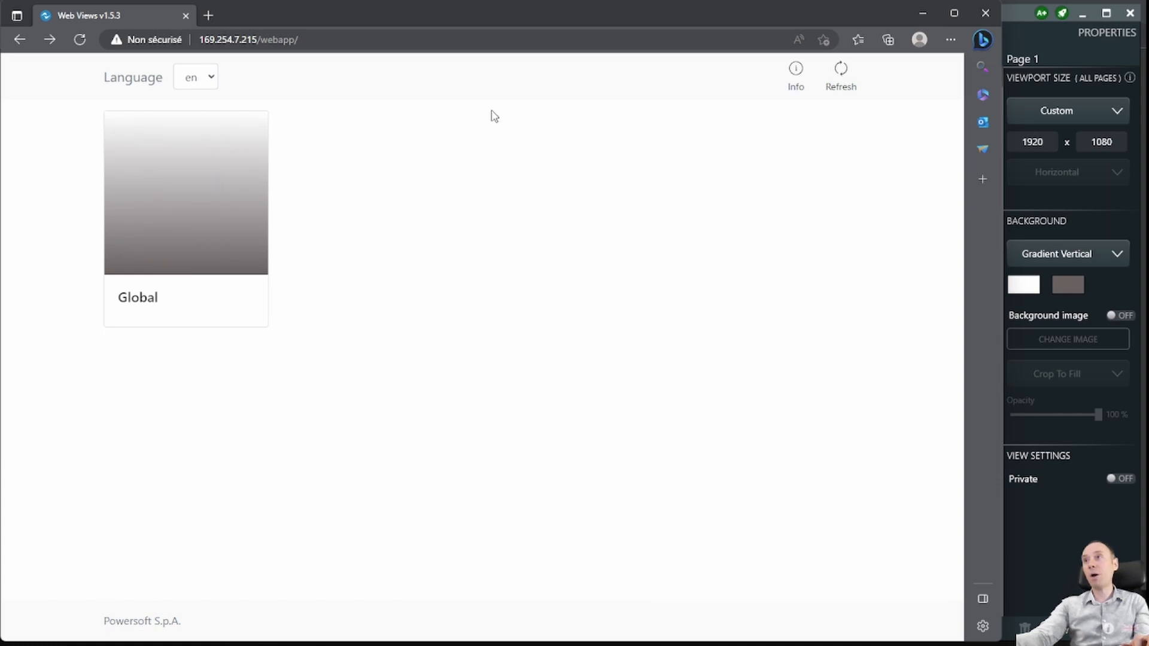
- Dismiss the address bar suggestions and reopen the Global web view
left_click(305, 40)
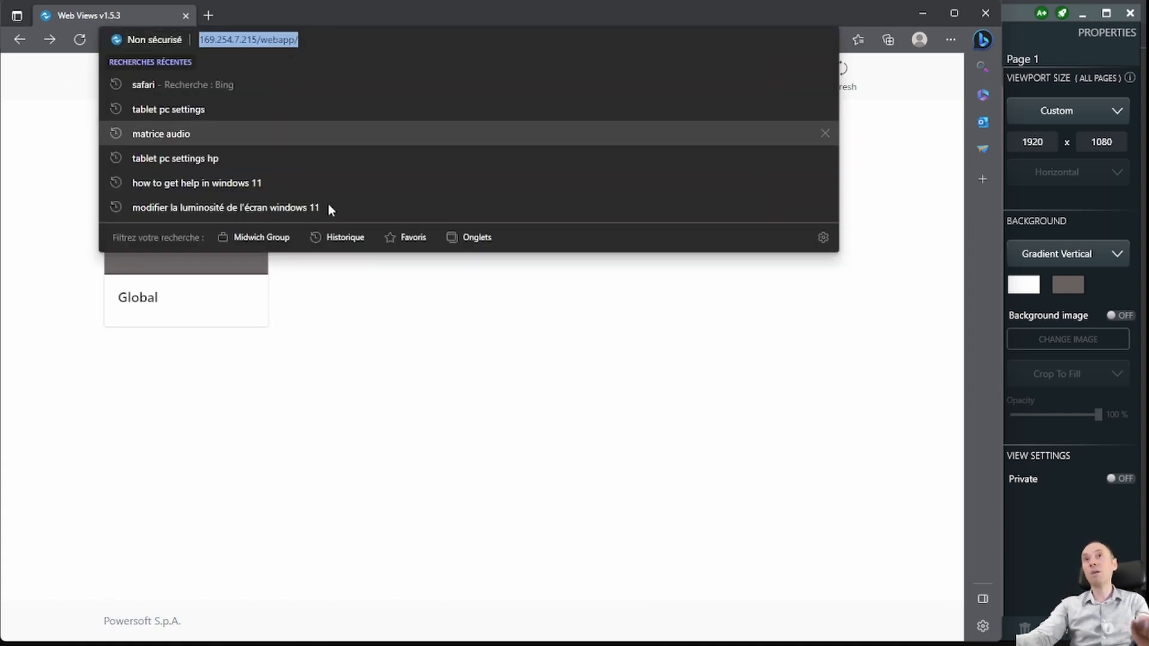
left_click(445, 468)
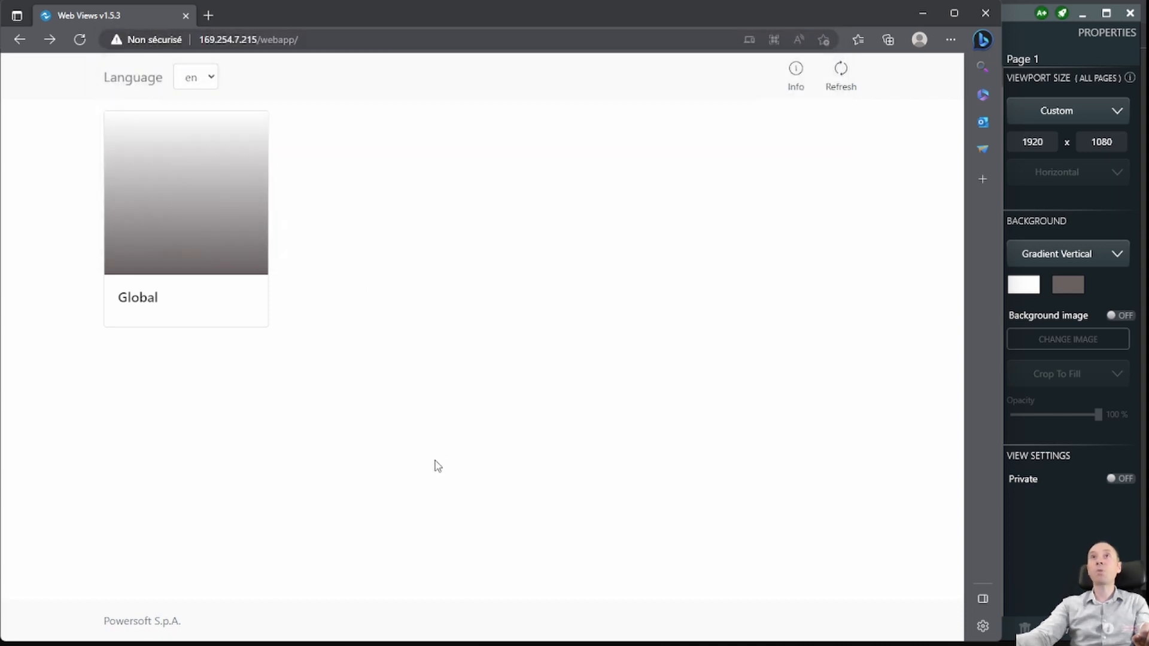
left_click(225, 223)
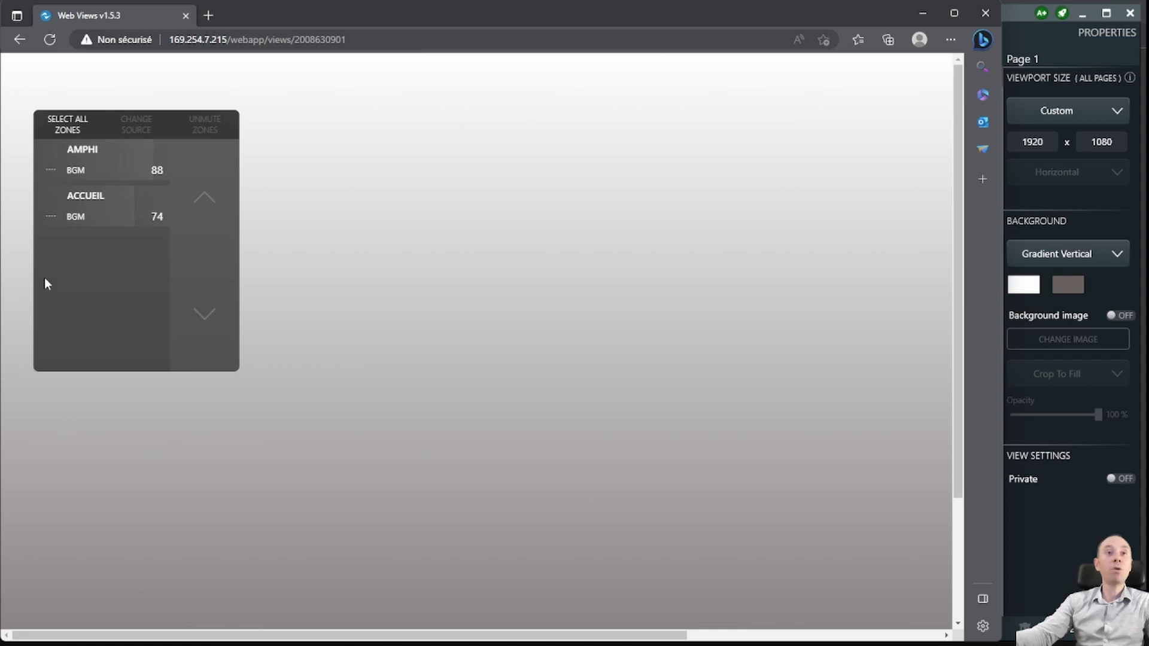